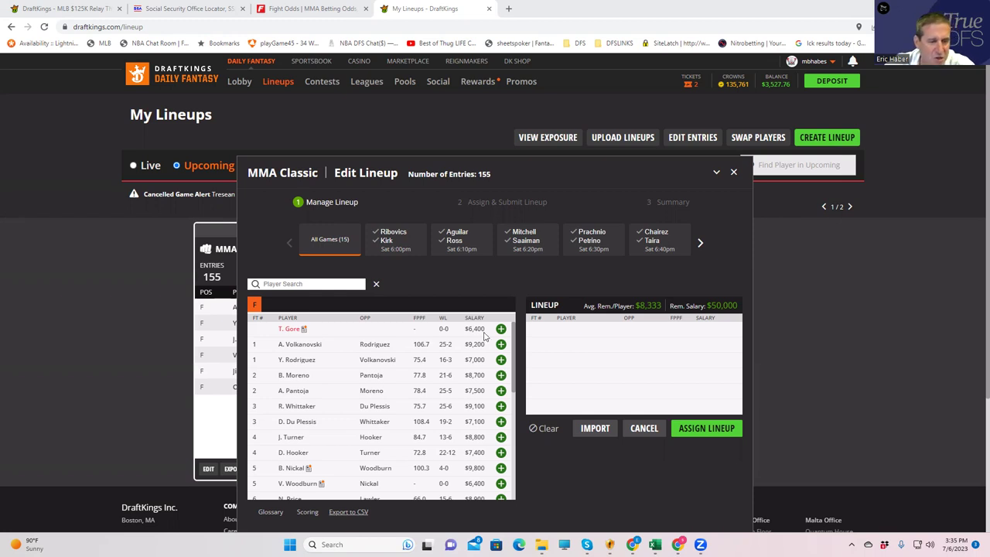
Step: Sort the MMA Classic fighter pool by salary from highest to lowest and review the whole list
left_click(476, 318)
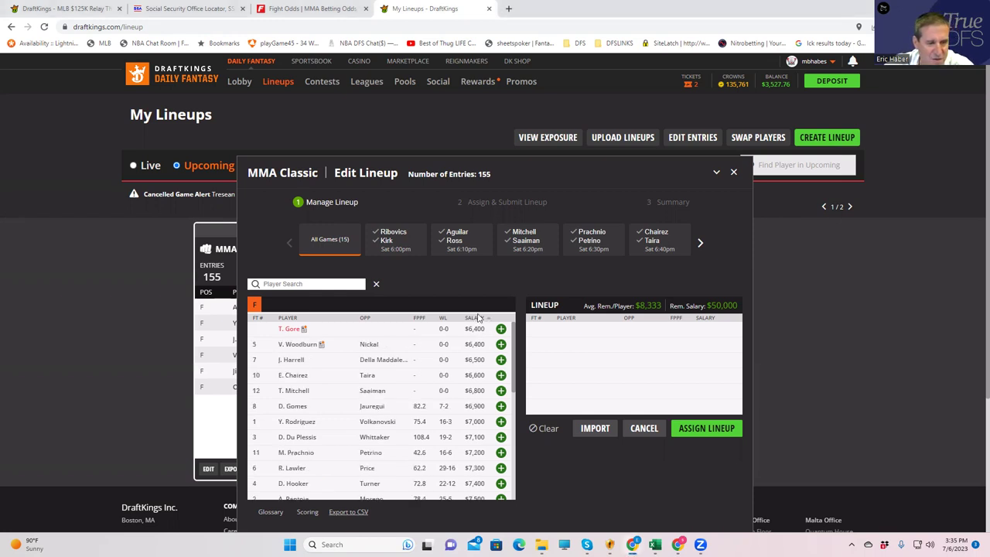
left_click(478, 318)
left_click_drag(514, 347, 517, 389)
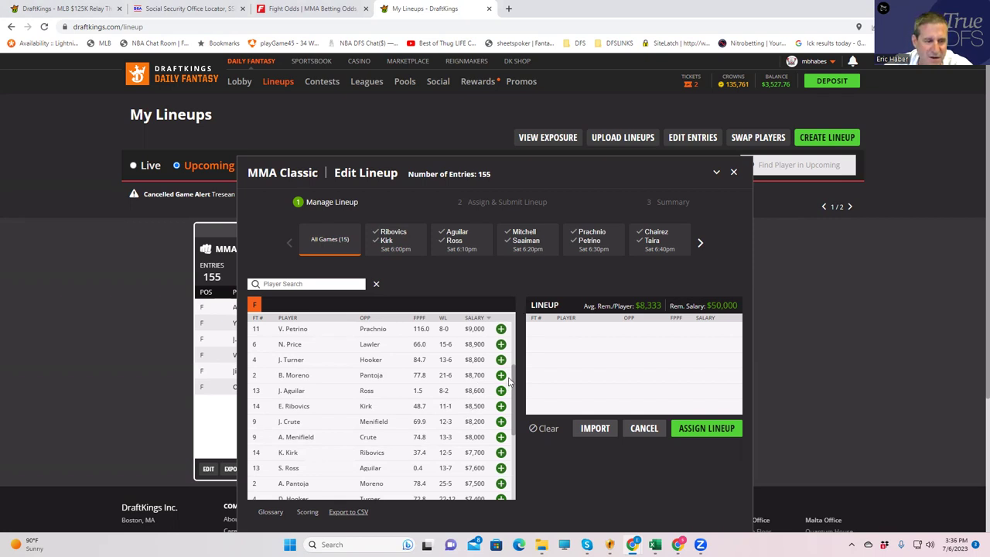
left_click_drag(515, 379, 510, 314)
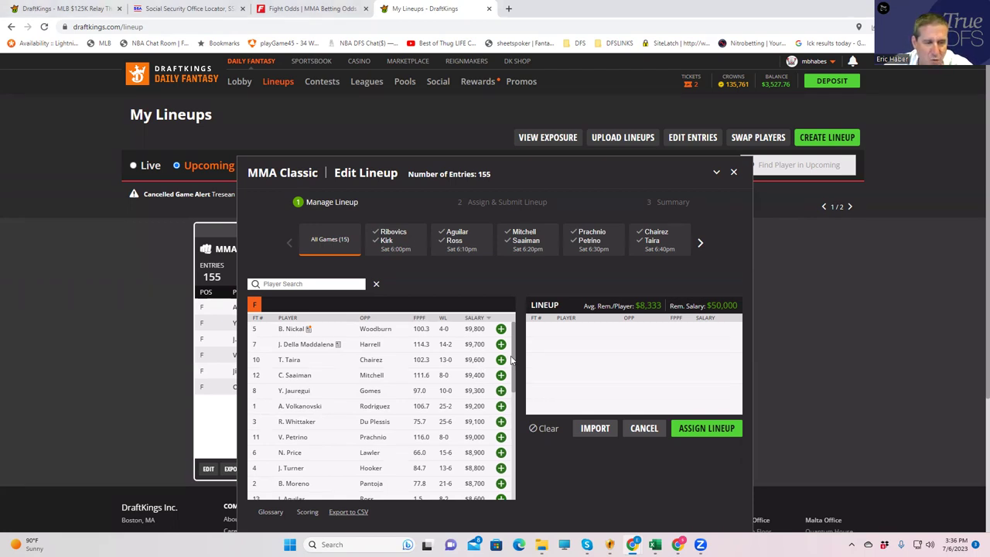
left_click_drag(515, 362, 506, 504)
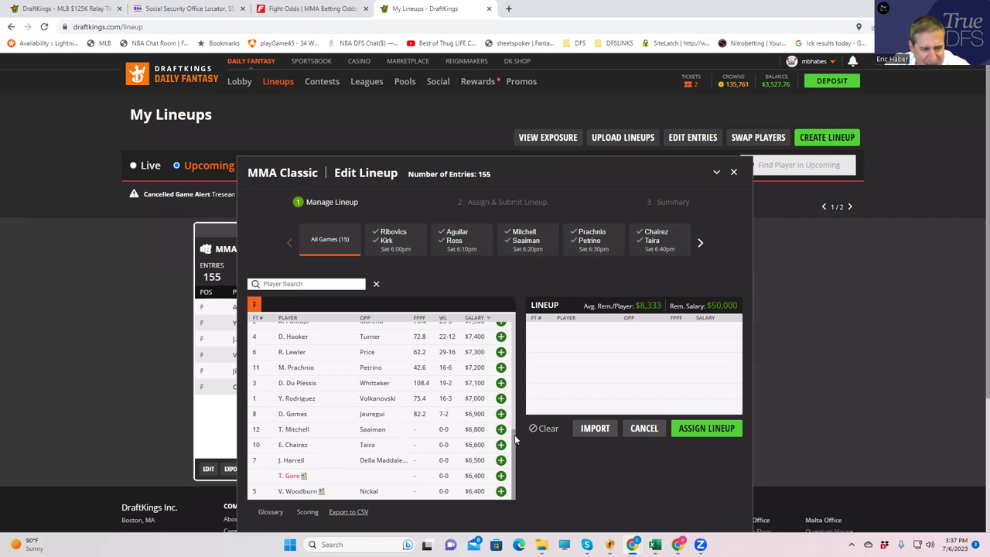
left_click_drag(514, 435, 530, 275)
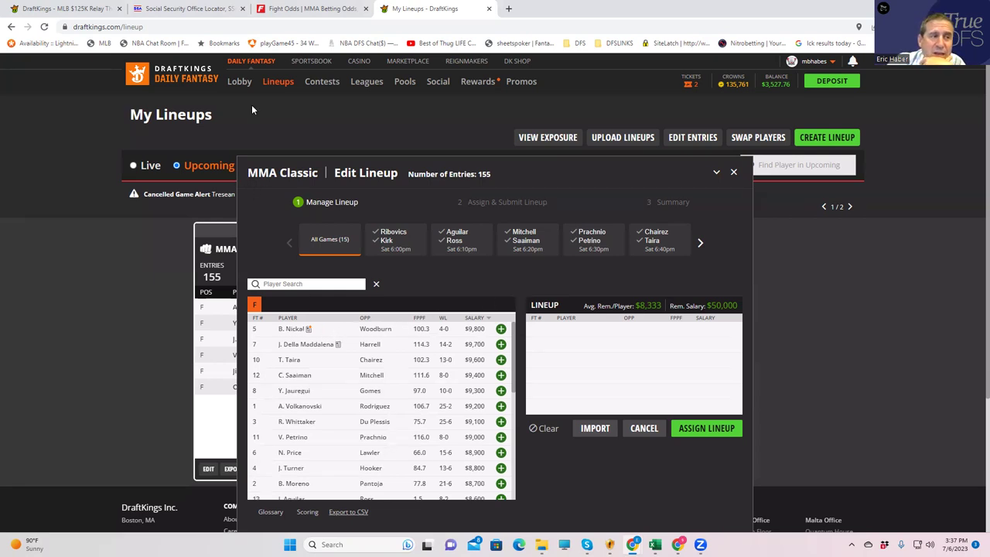
Step: Switch to FightOdds, dismiss the contest ad, and examine the expanded prop odds for the Bo Nickal vs. Valentine Woodburn fight
left_click(312, 10)
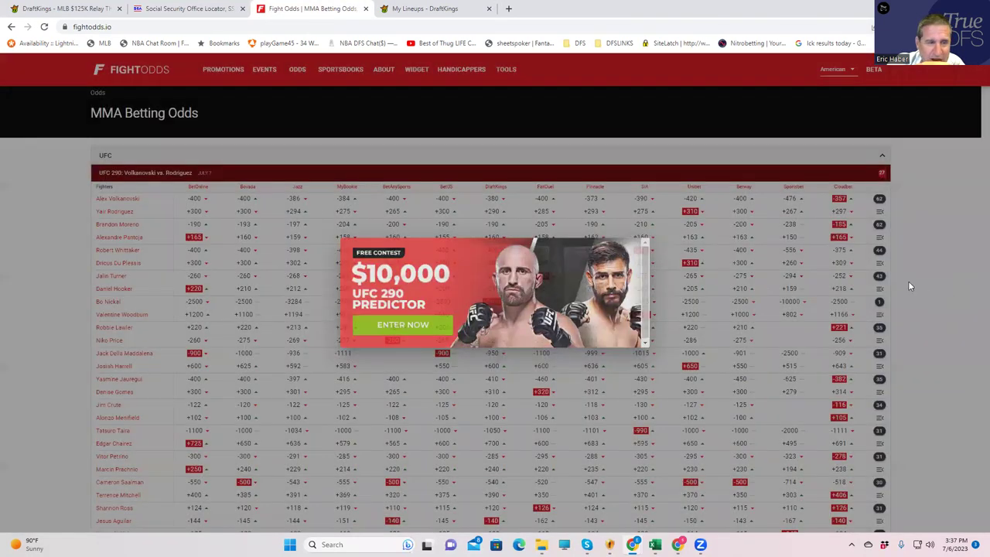
key("Escape")
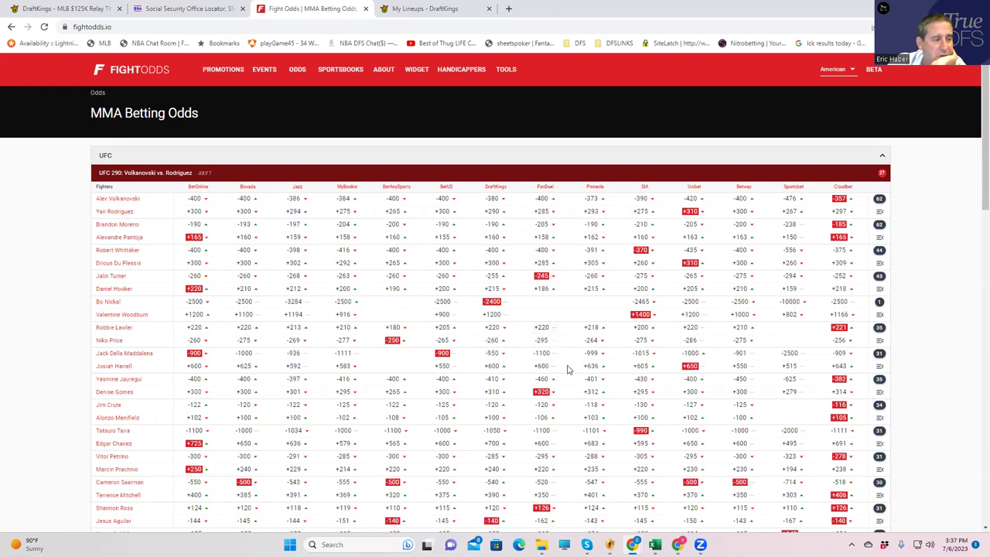
left_click(879, 303)
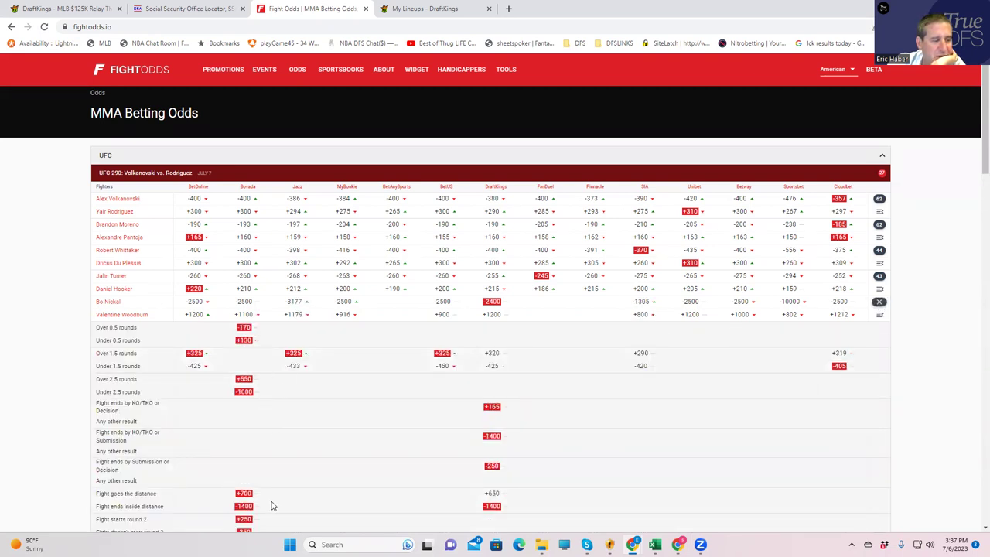
scroll(270, 504, "down", 2)
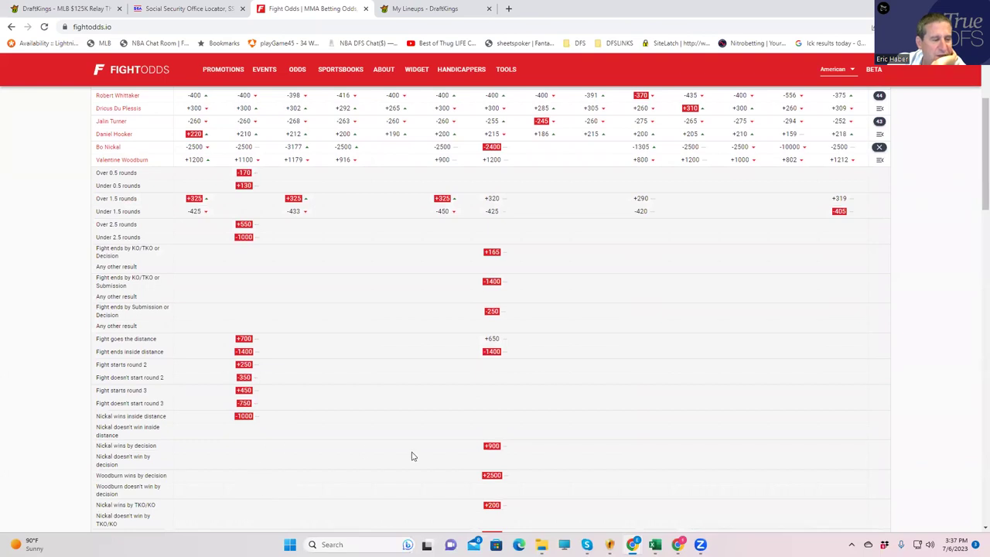
scroll(413, 459, "down", 2)
scroll(413, 459, "down", 2)
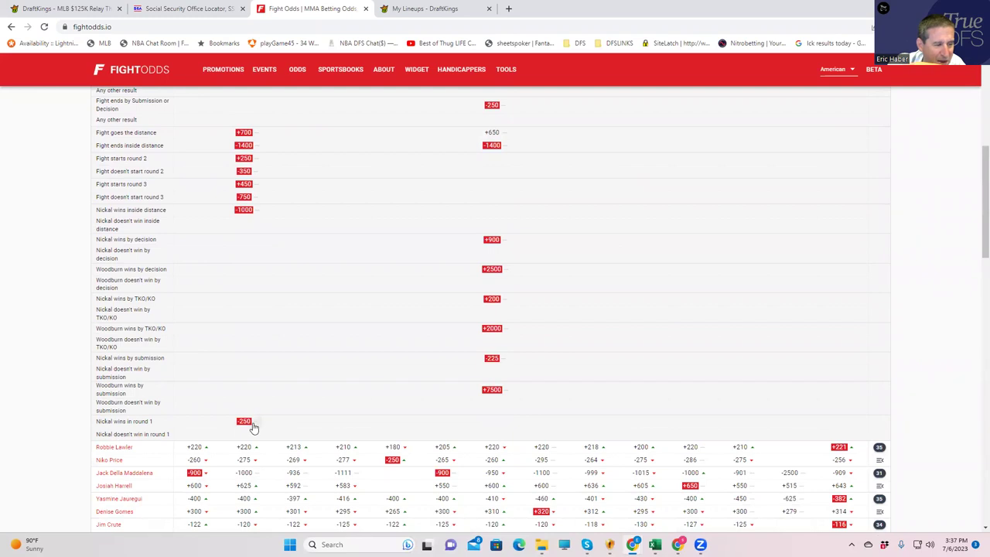
scroll(321, 364, "up", 5)
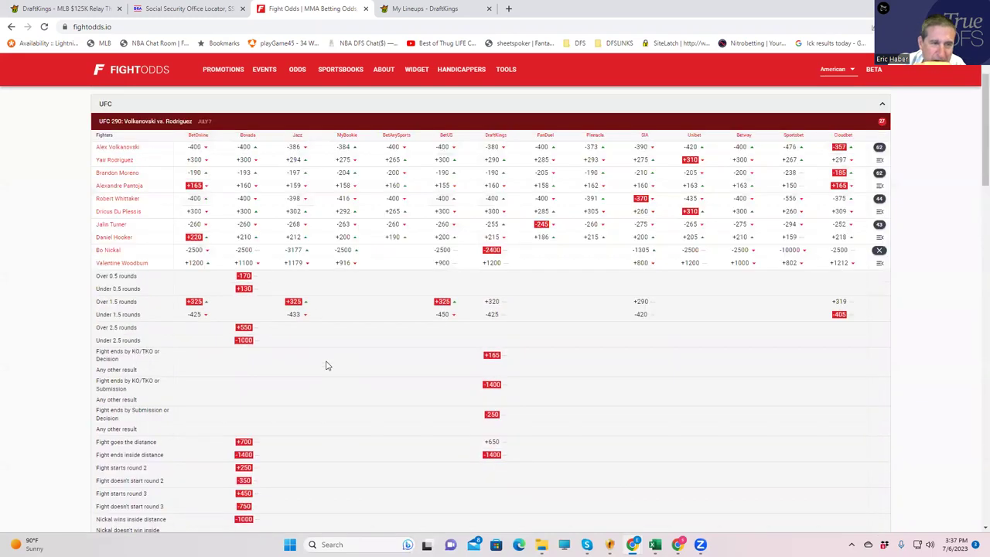
left_click(878, 251)
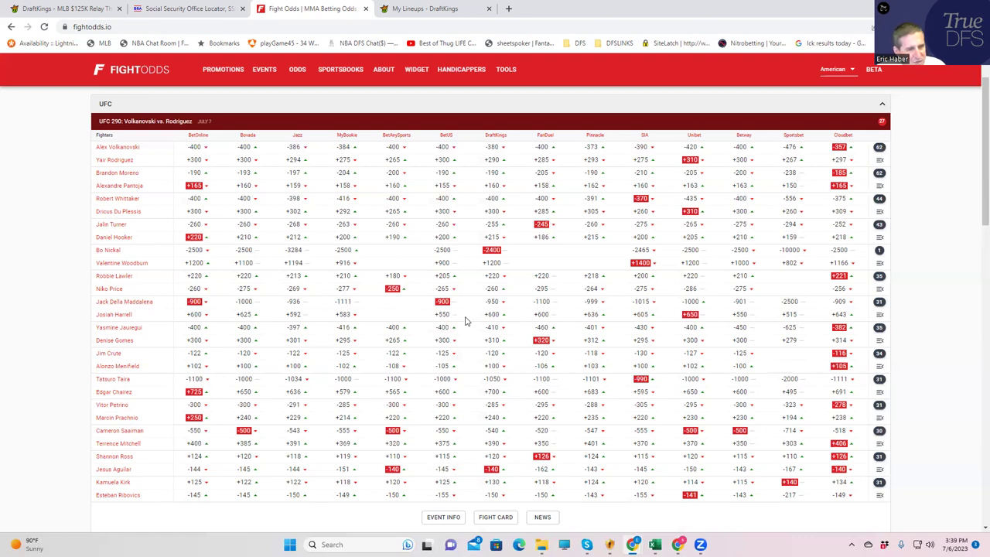
Step: Examine the expanded round and finish odds for the Jack Della Maddalena vs. Josiah Harrell fight, and collapse them
left_click(879, 302)
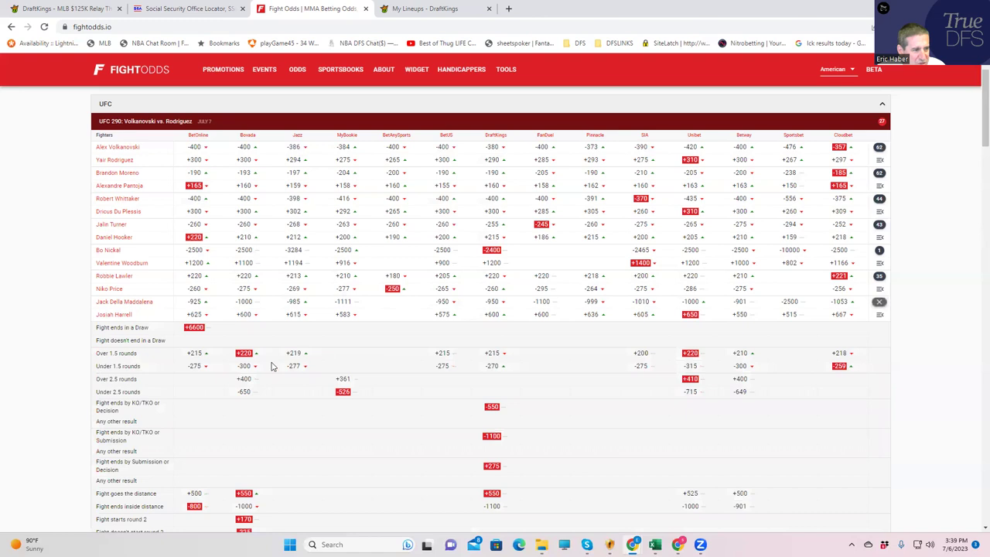
scroll(217, 435, "down", 2)
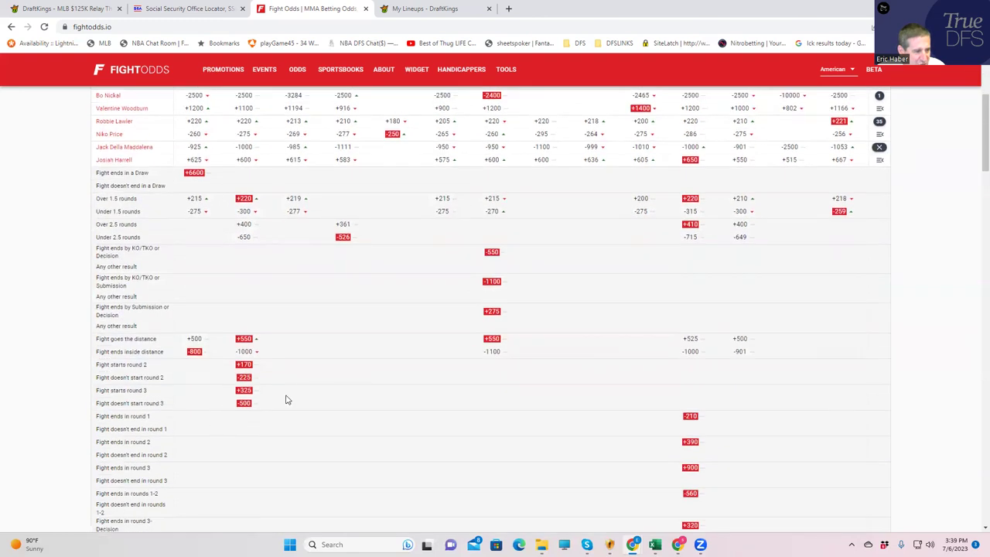
scroll(290, 404, "down", 3)
scroll(233, 463, "down", 2)
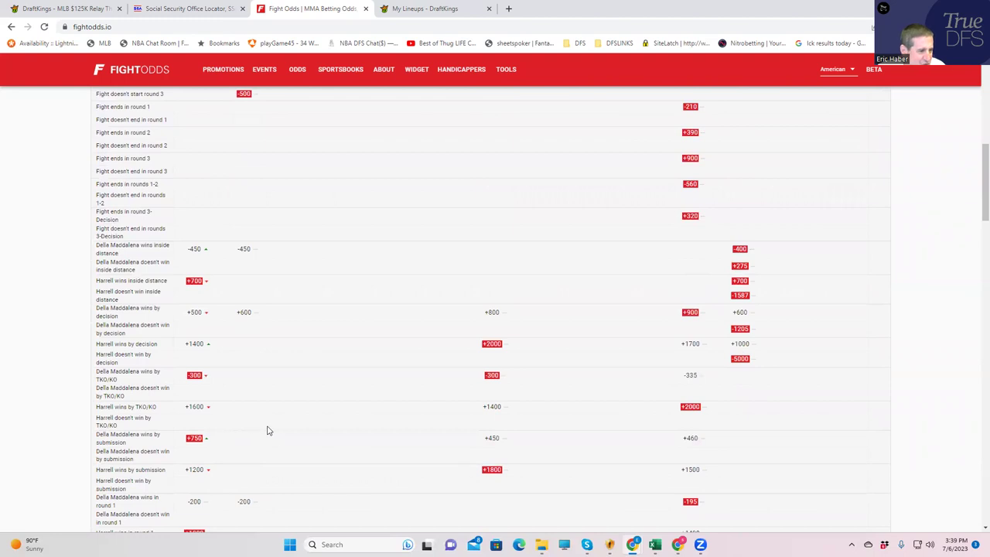
scroll(282, 453, "down", 2)
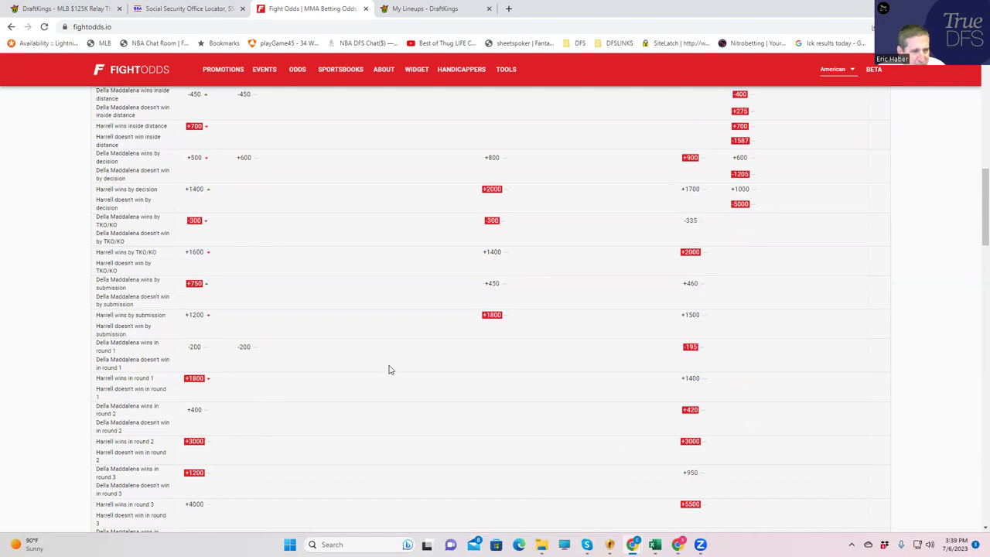
scroll(436, 354, "up", 5)
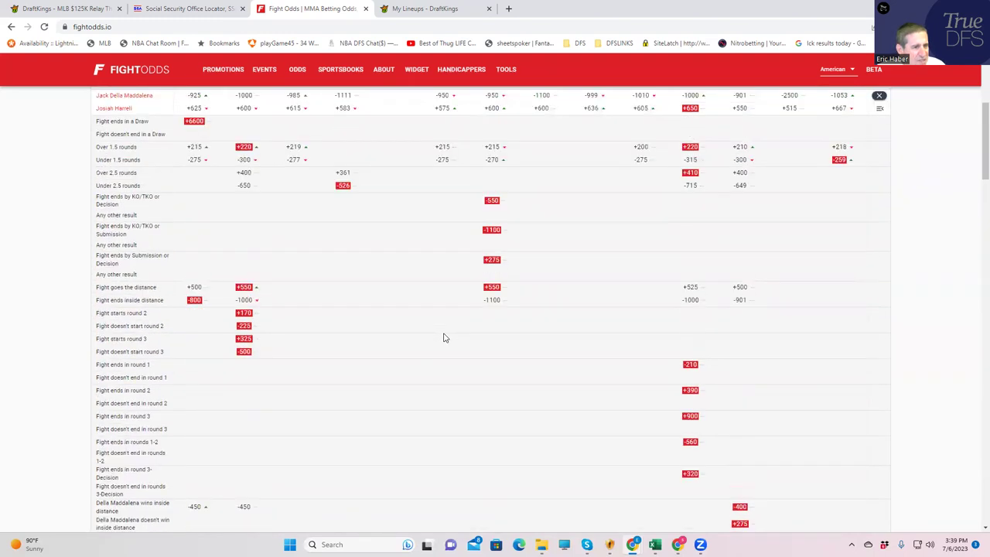
scroll(747, 181, "up", 1)
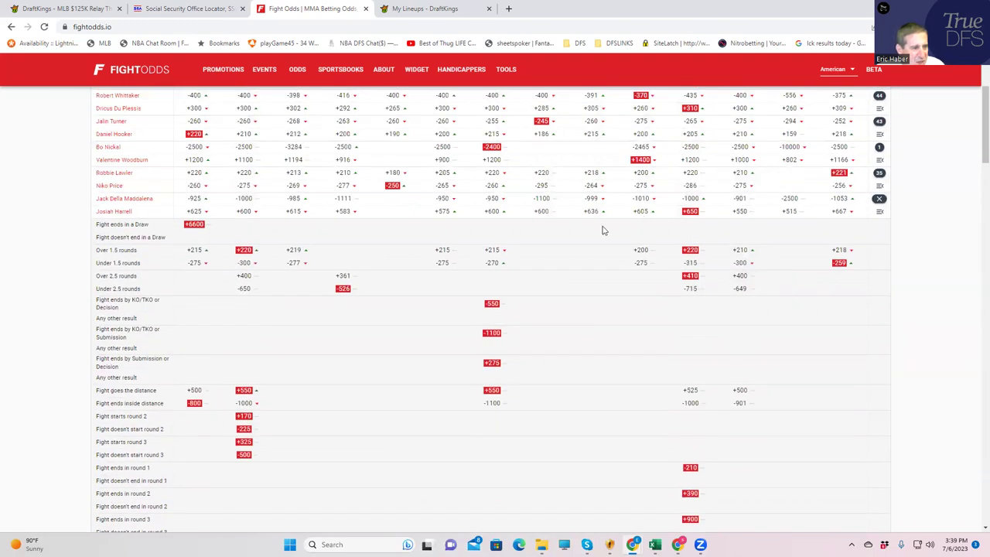
left_click(879, 198)
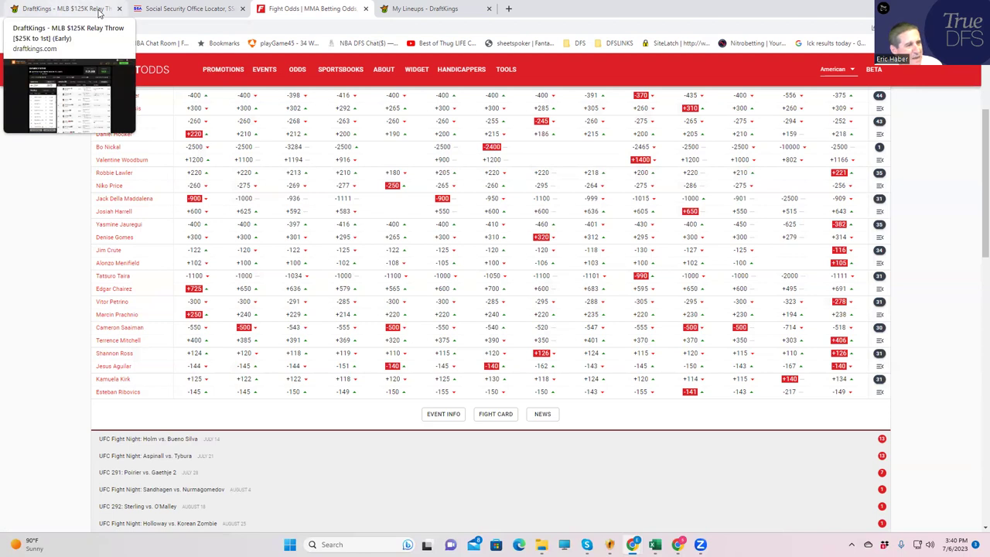
Step: Check fighter salaries in the DraftKings lineup editor, and examine the Cameron Saaiman vs. Terrence Mitchell round and finish odds on FightOdds
left_click(99, 9)
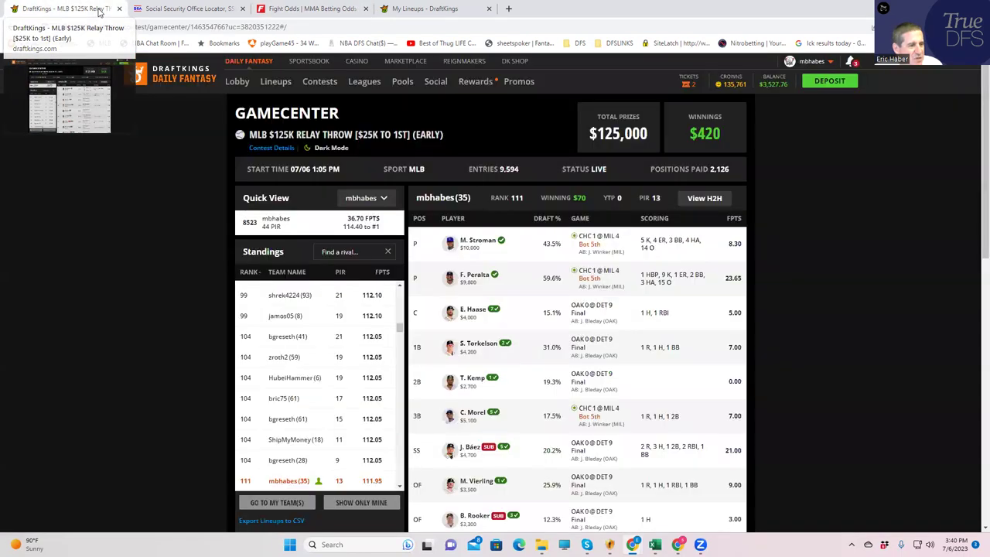
left_click(394, 11)
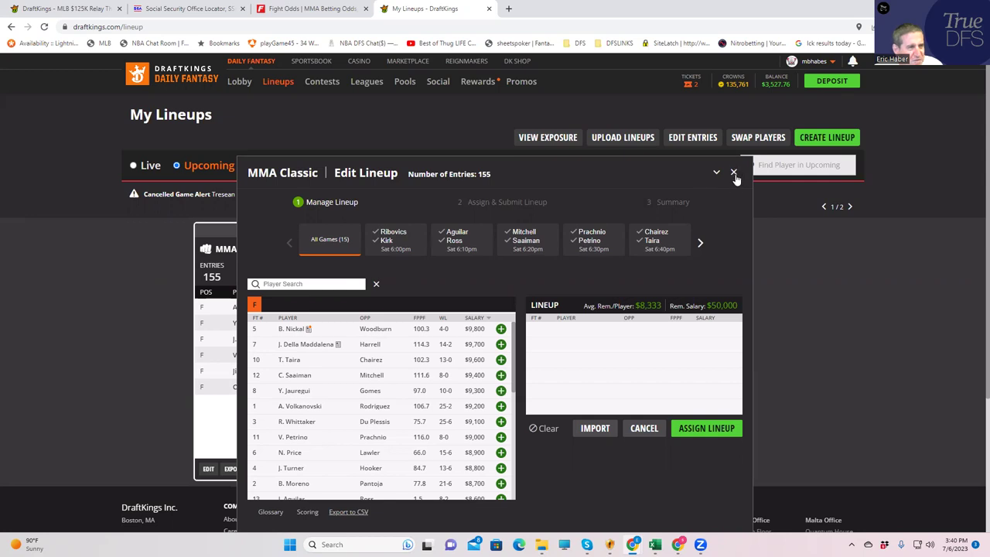
left_click(286, 11)
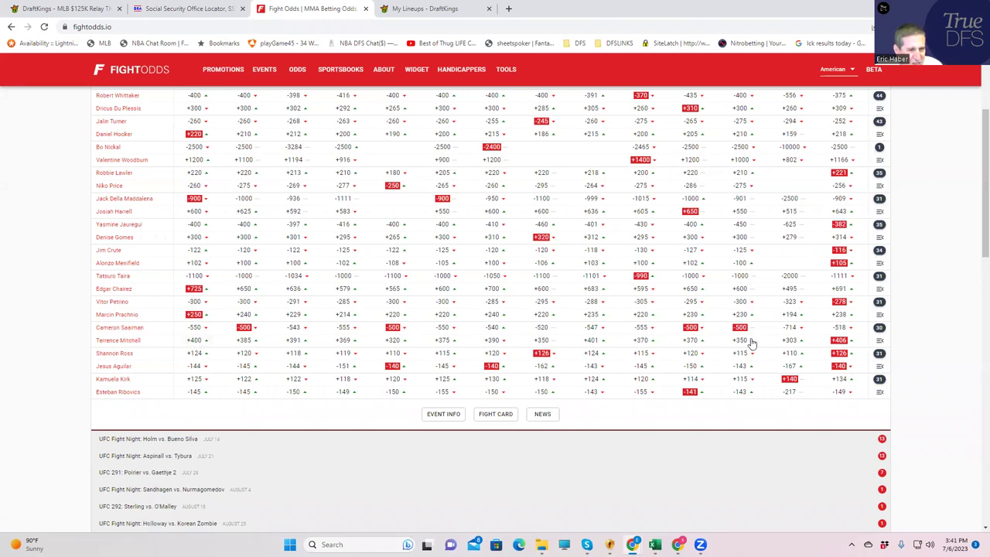
left_click(880, 328)
scroll(313, 410, "down", 1)
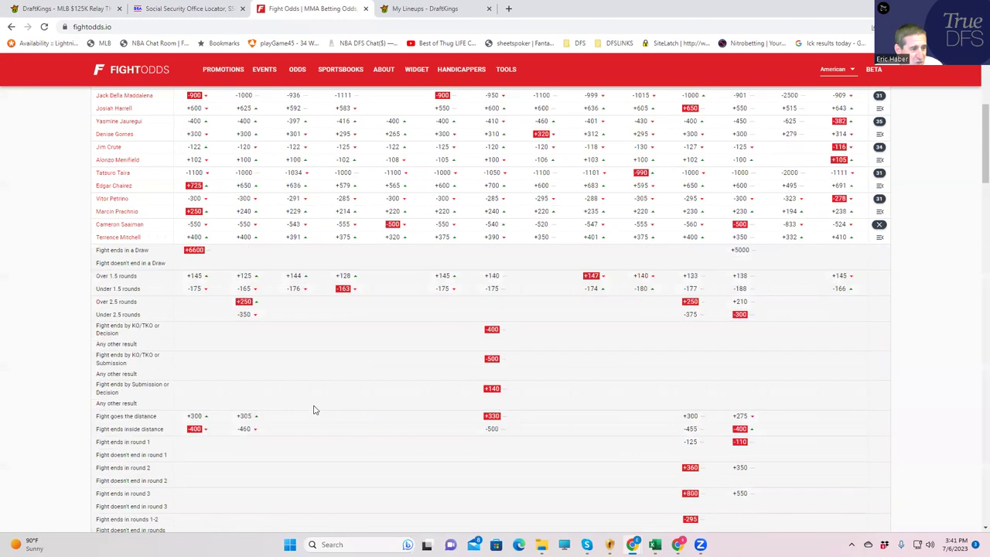
scroll(286, 429, "down", 2)
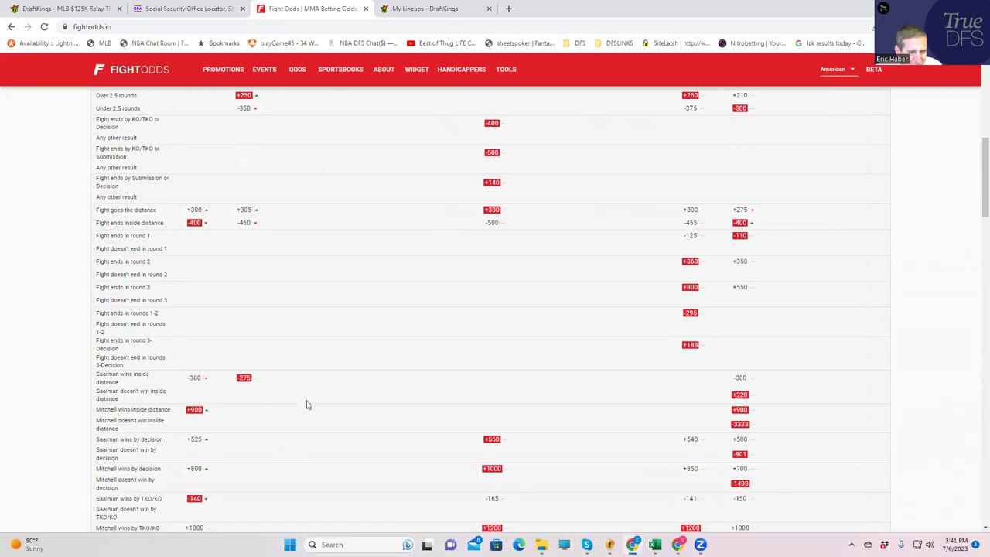
scroll(232, 485, "down", 1)
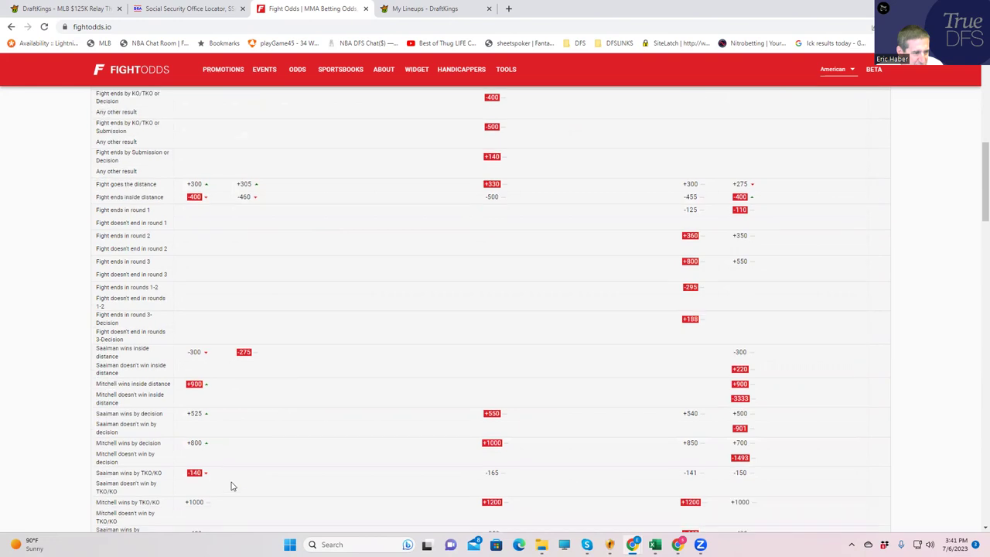
scroll(320, 476, "down", 3)
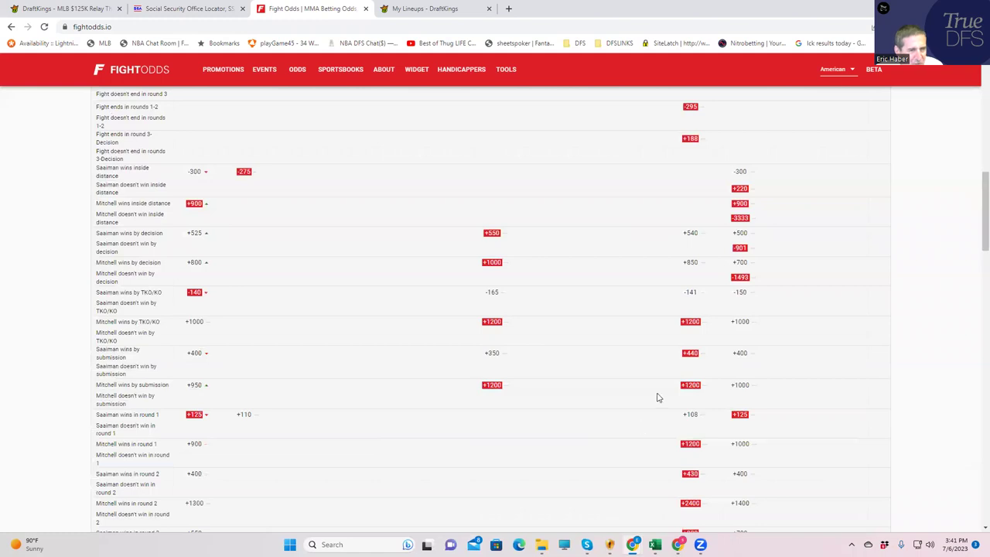
scroll(658, 394, "up", 5)
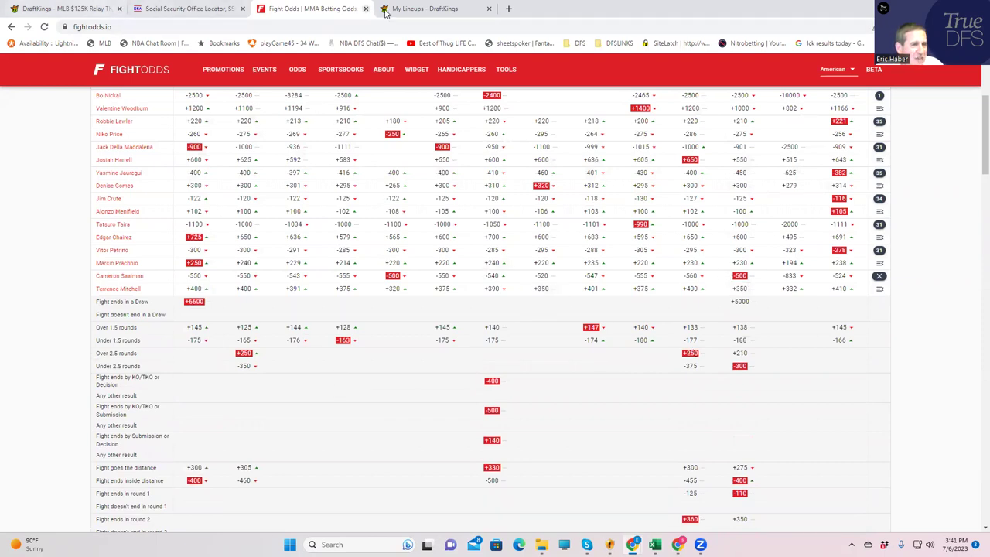
Step: Recheck the DraftKings salary list, and examine the Tatsuro Taira vs. Edgar Chairez inside-distance, submission and round odds on FightOdds
left_click(402, 11)
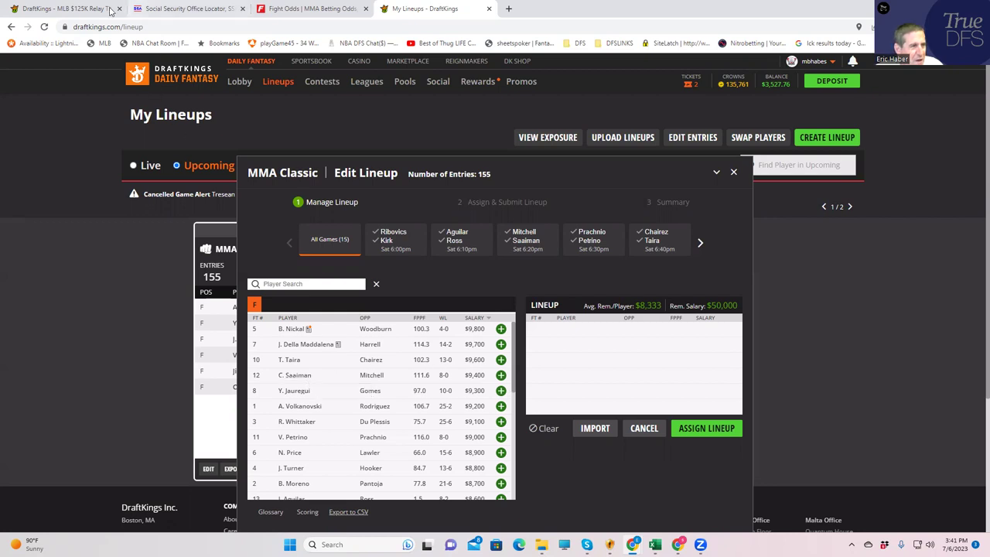
left_click(271, 9)
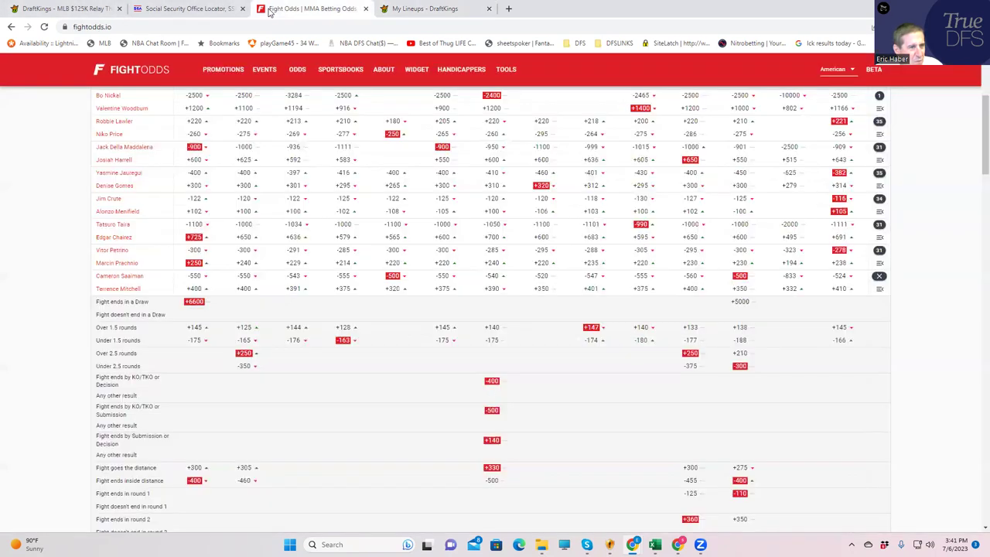
scroll(247, 185, "up", 2)
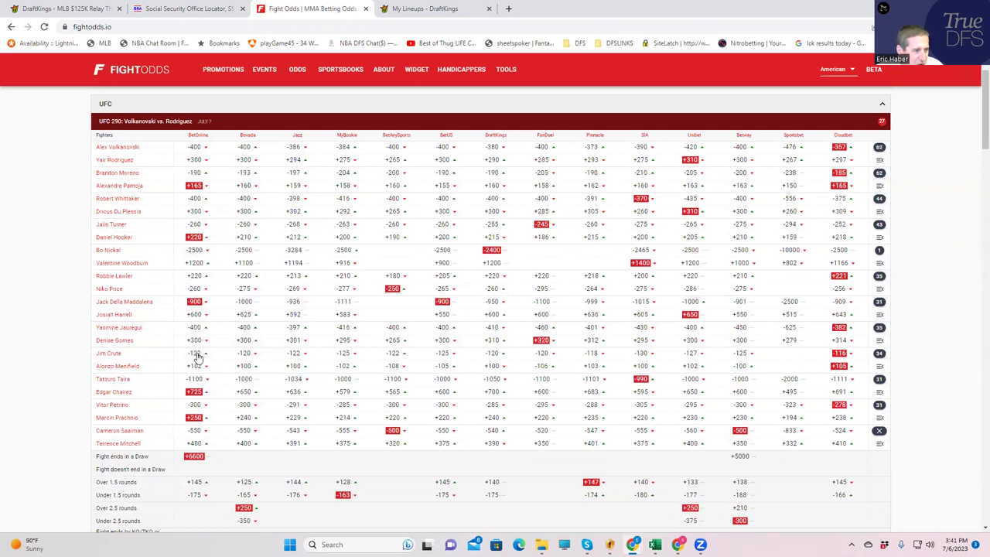
left_click(879, 382)
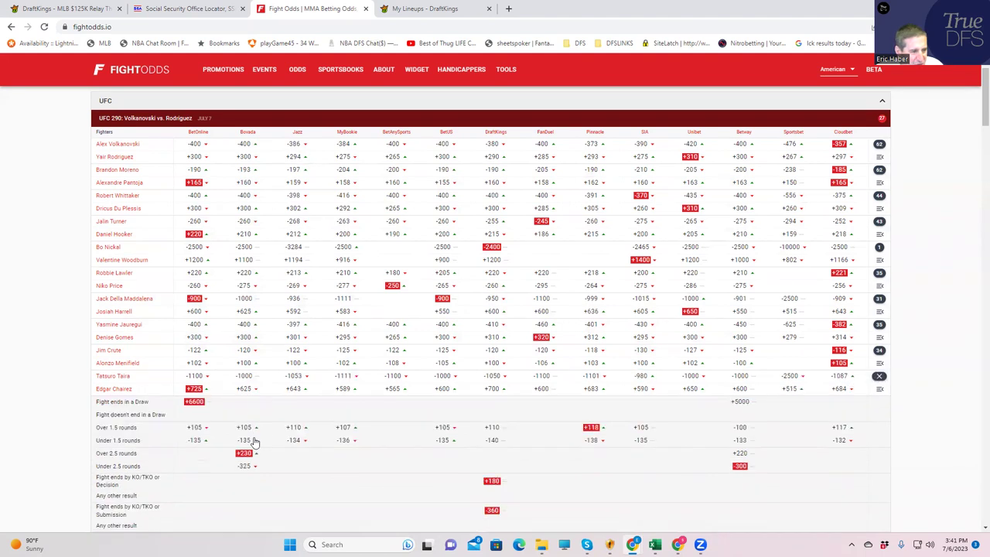
scroll(240, 456, "down", 2)
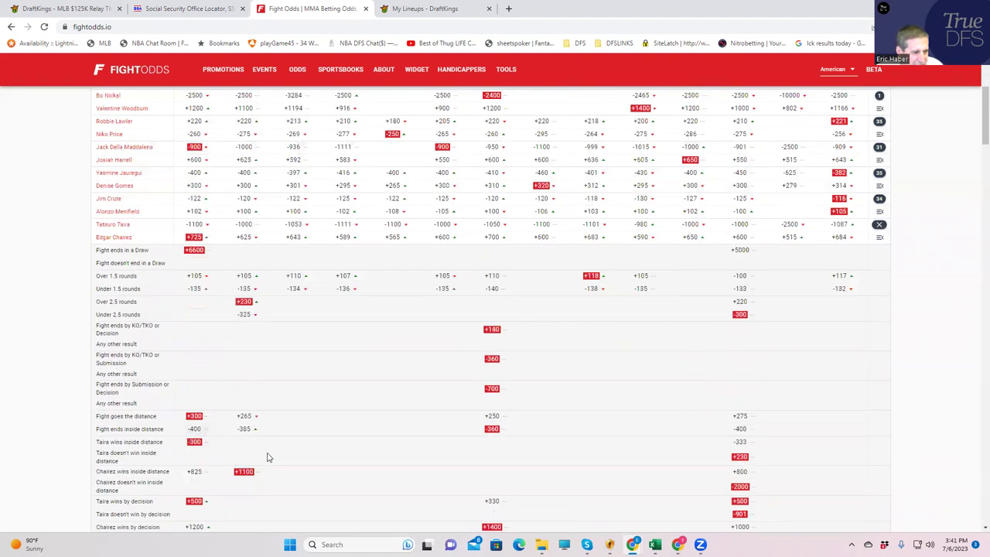
scroll(232, 448, "down", 2)
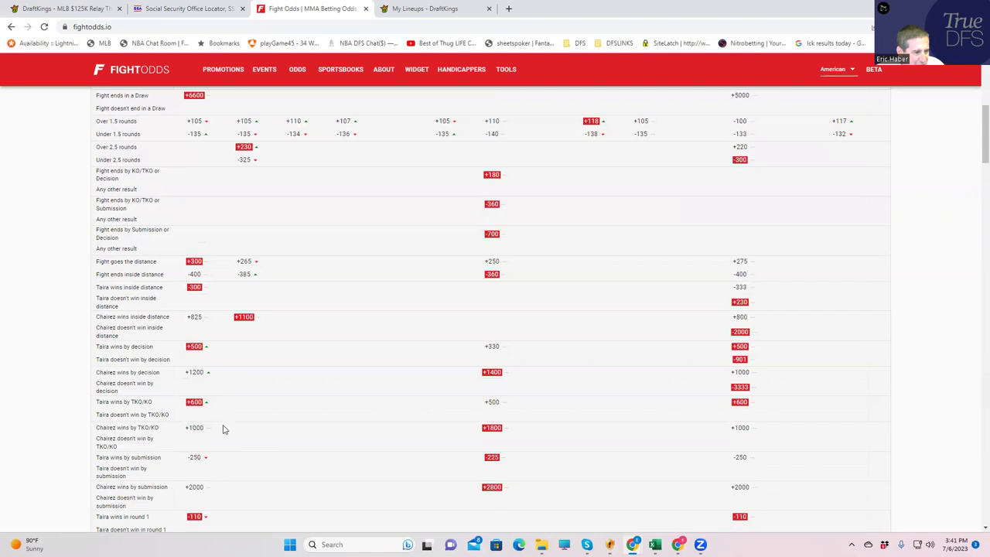
scroll(203, 427, "down", 2)
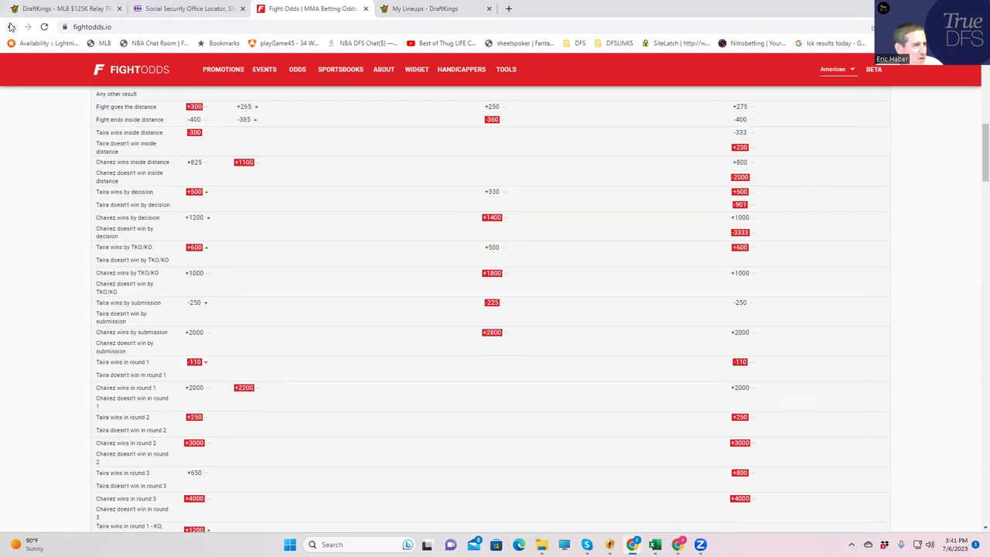
left_click(79, 12)
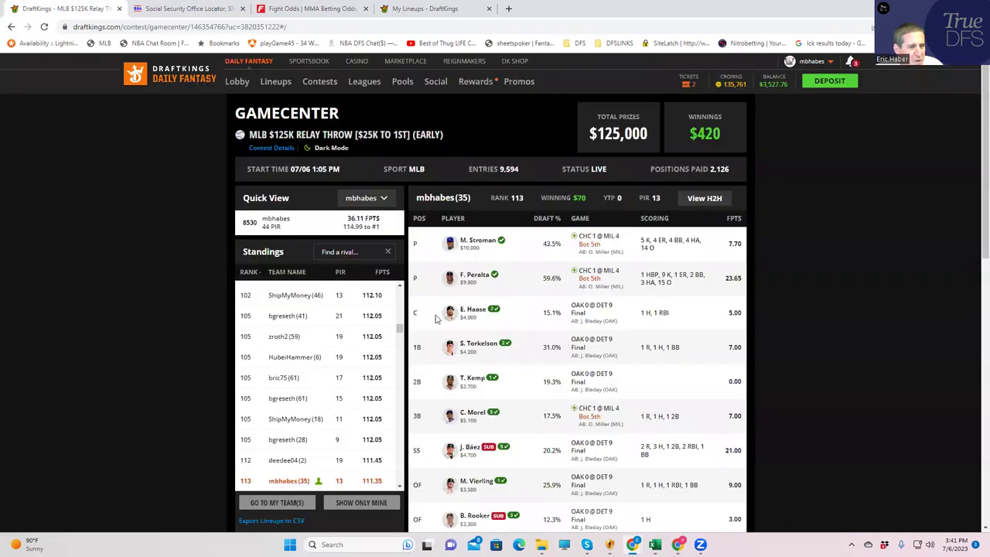
Step: Check the fighter salaries in the DraftKings lineup editor, and collapse the Tatsuro Taira vs. Edgar Chairez props on FightOdds
left_click(424, 9)
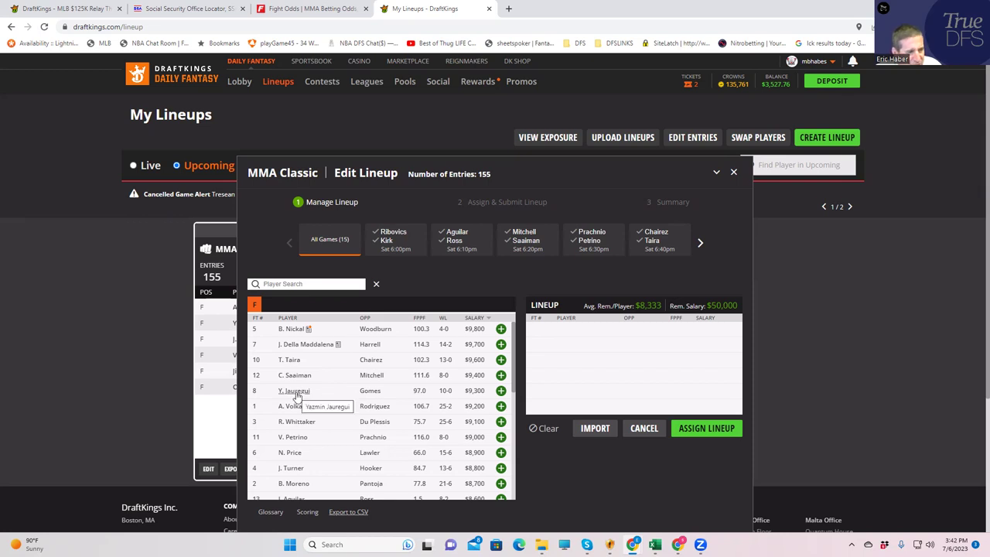
left_click(328, 9)
scroll(401, 299, "up", 3)
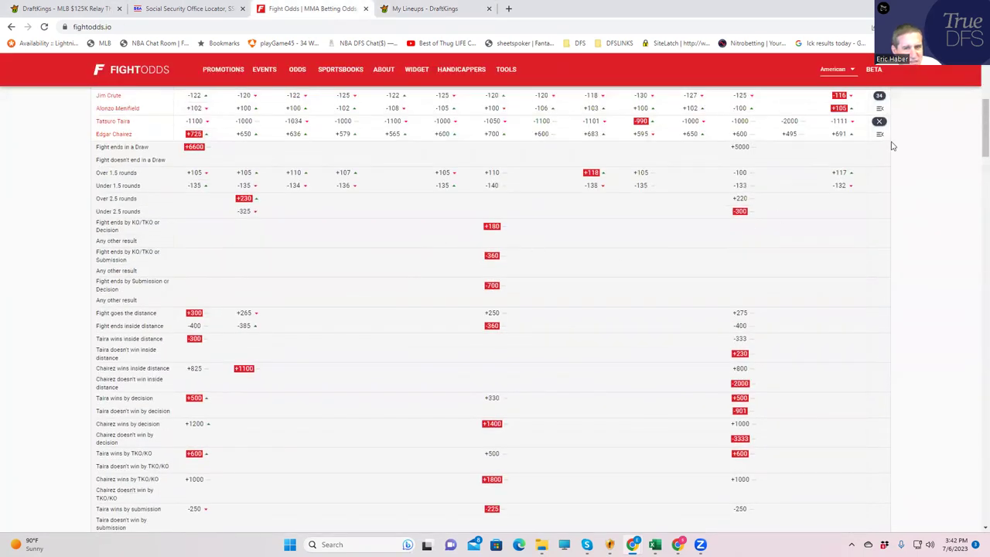
left_click(876, 124)
scroll(396, 195, "up", 3)
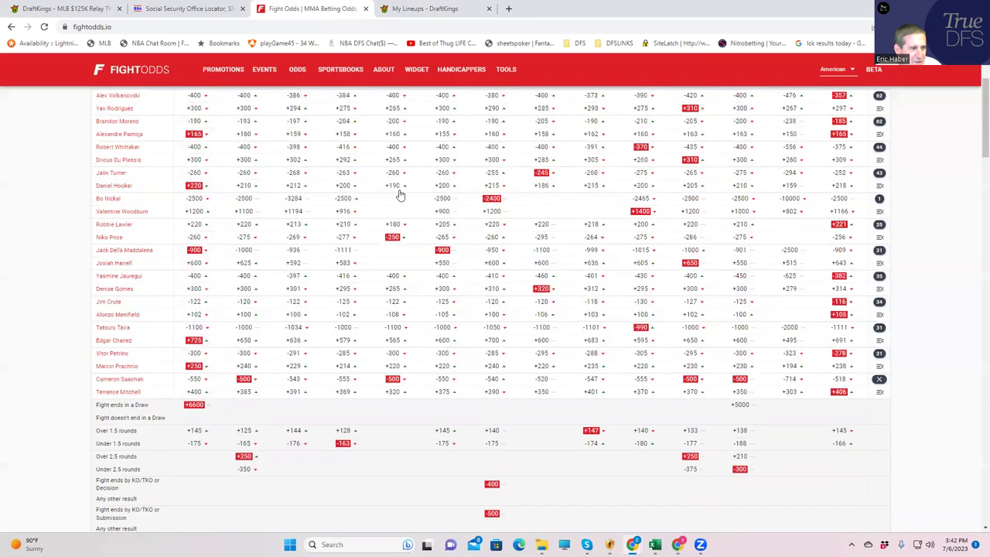
scroll(399, 198, "up", 2)
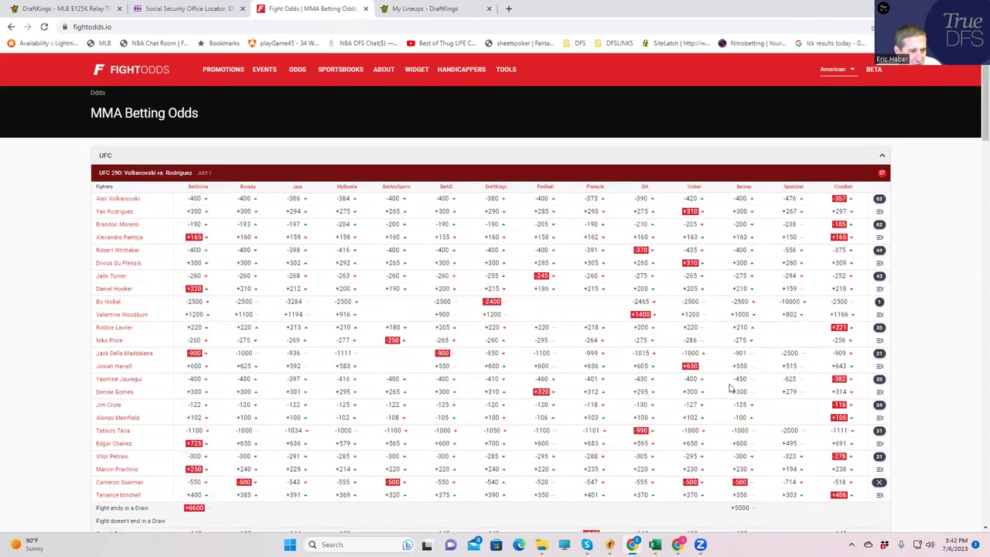
Step: Expand the Yasmine Jauregui vs. Denise Gomes props, examine the round, distance and win-method odds, and collapse them
left_click(879, 379)
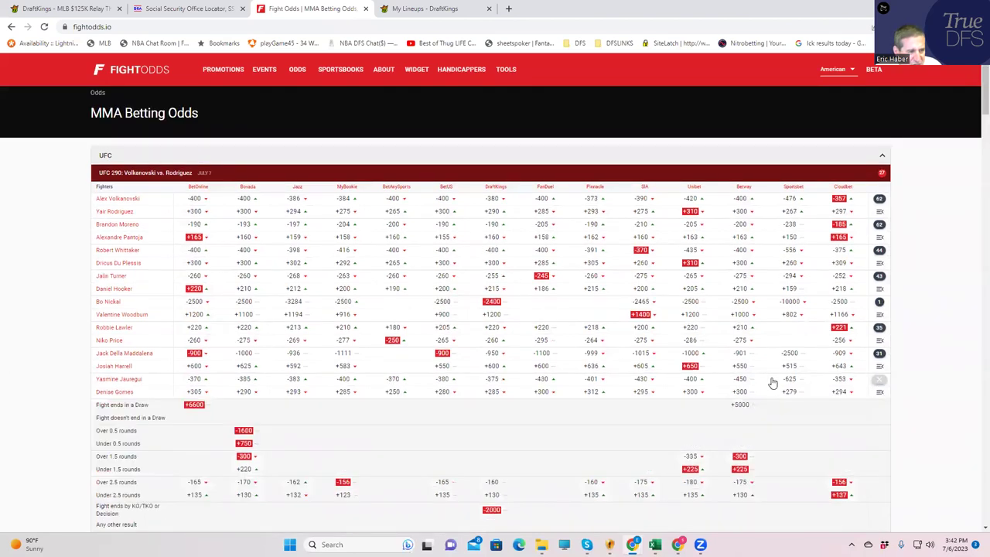
scroll(327, 464, "down", 2)
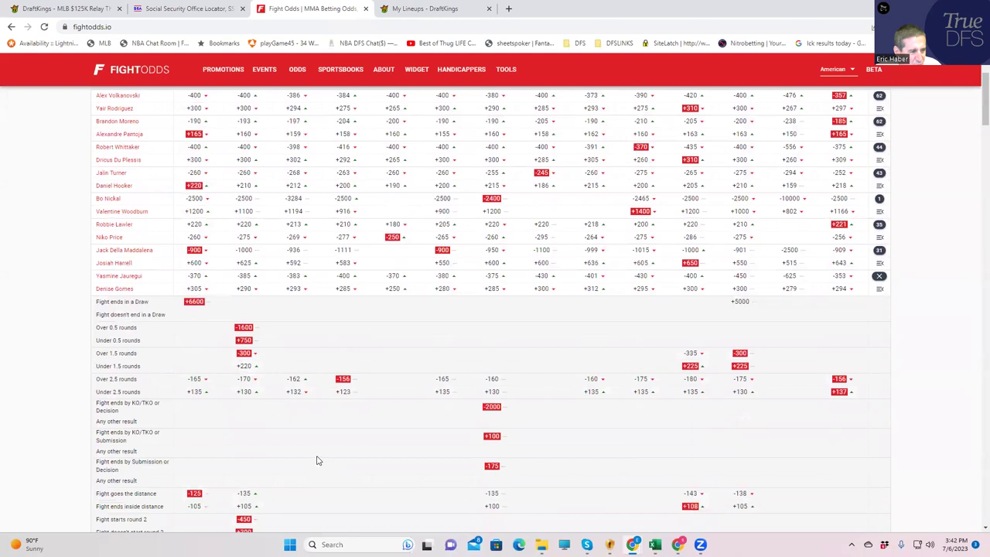
scroll(309, 456, "down", 3)
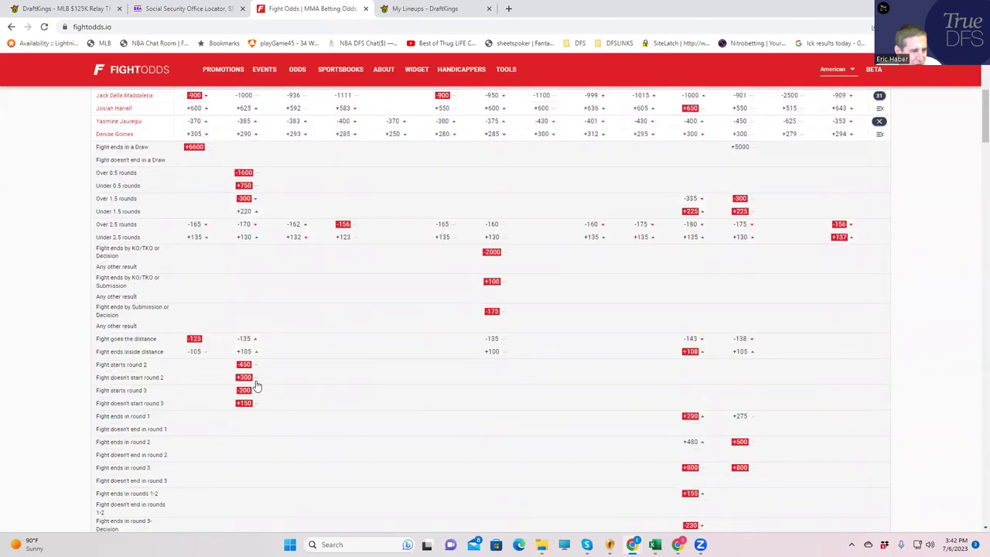
scroll(260, 389, "down", 1)
scroll(259, 389, "down", 2)
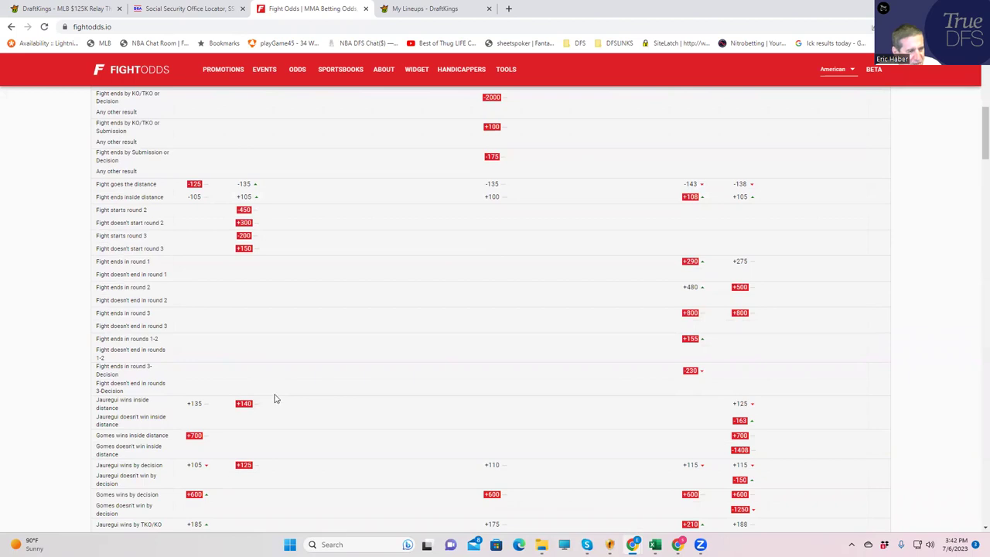
scroll(420, 283, "up", 5)
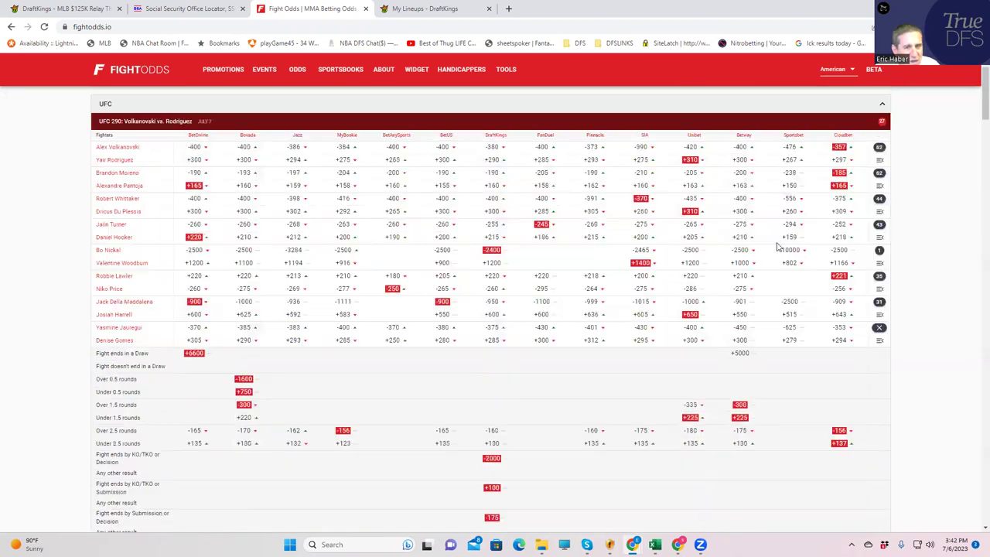
left_click(879, 328)
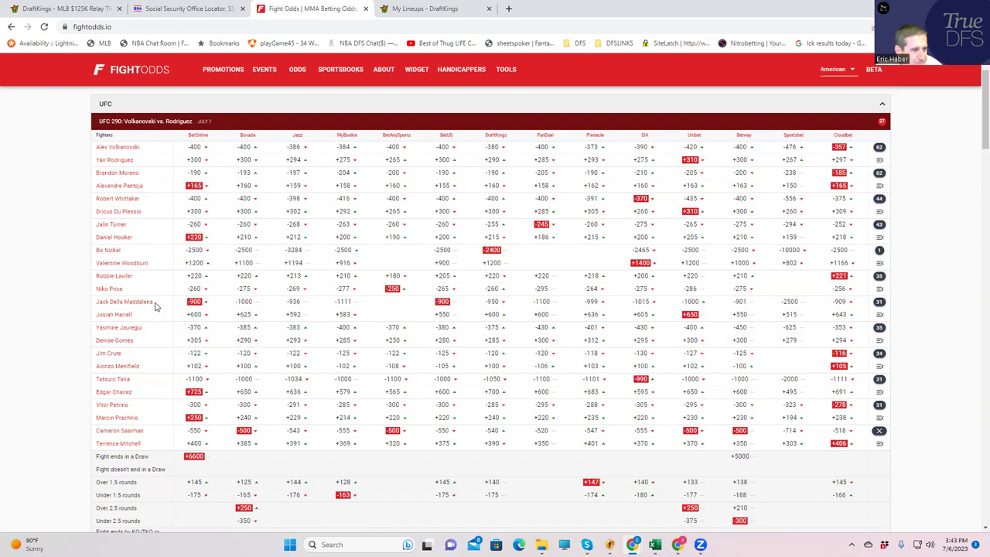
Step: Recheck the DraftKings salaries, and examine the Robert Whittaker vs. Dricus Du Plessis round, inside-distance and decision odds on FightOdds
left_click(396, 9)
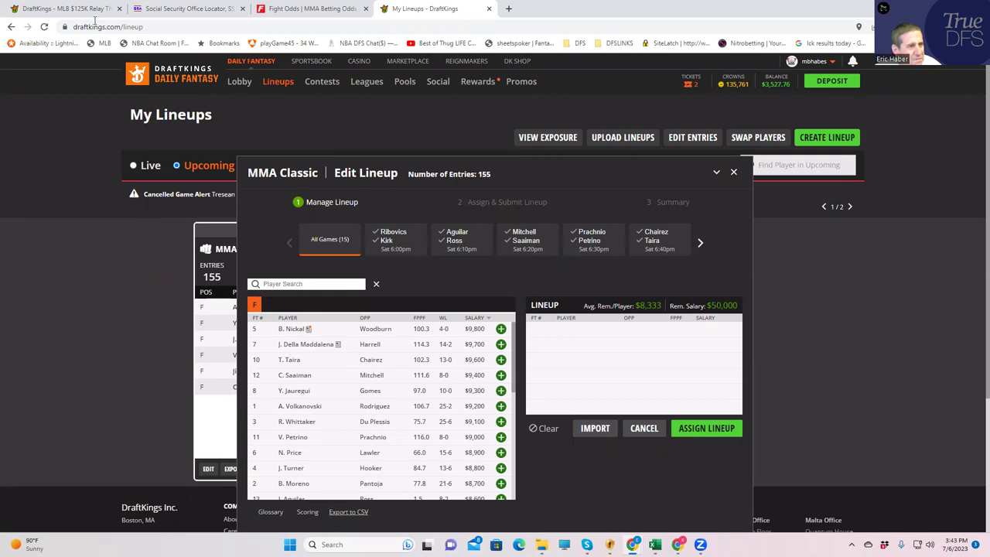
left_click(324, 11)
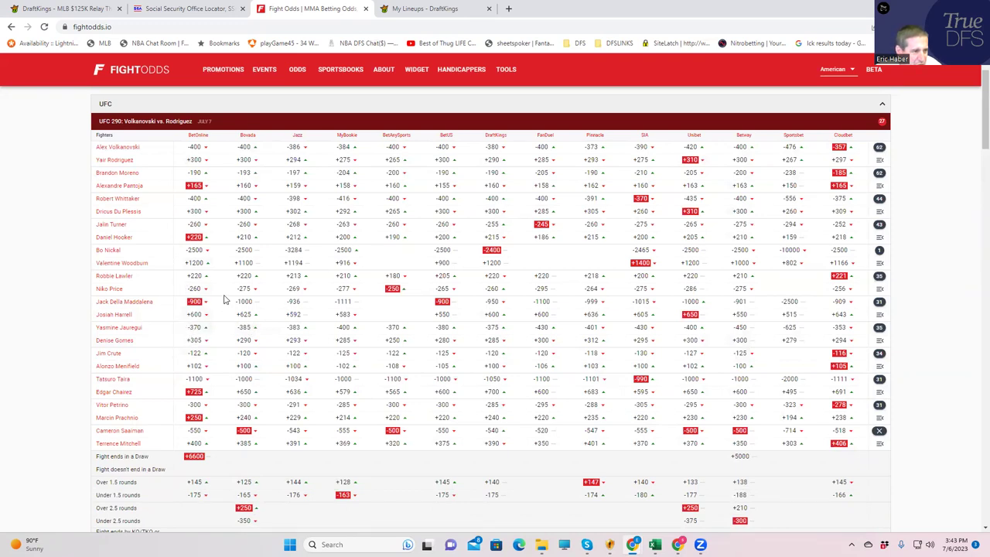
left_click(880, 198)
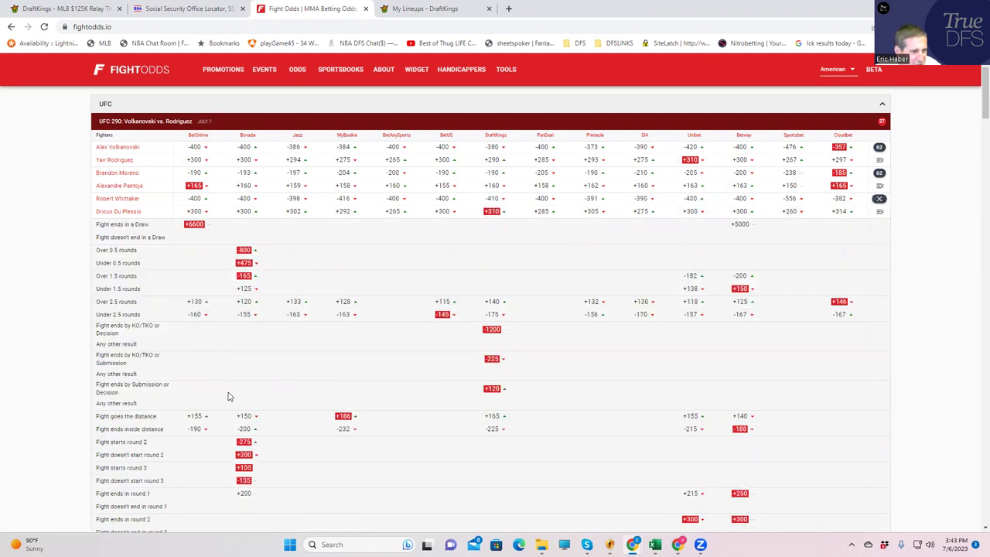
scroll(227, 418, "down", 3)
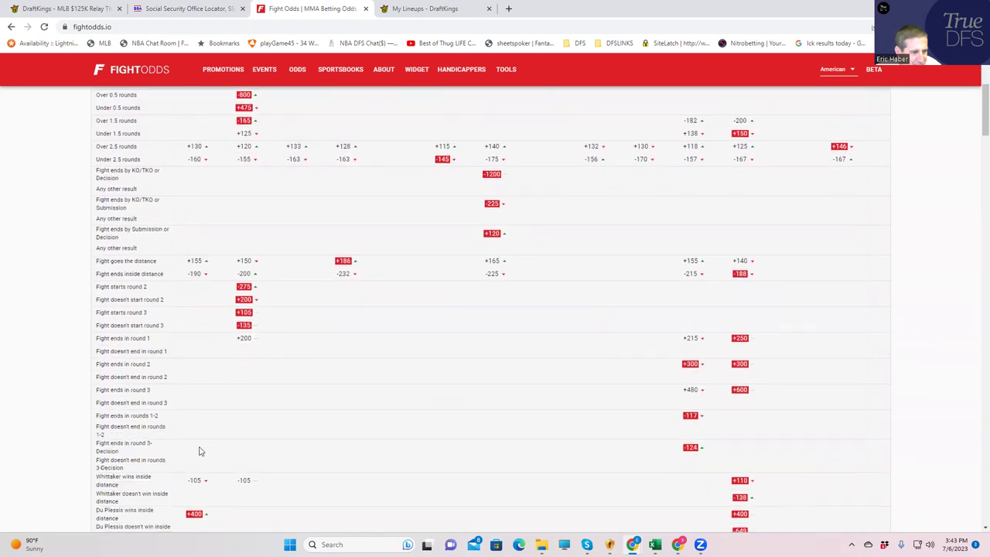
scroll(199, 451, "down", 2)
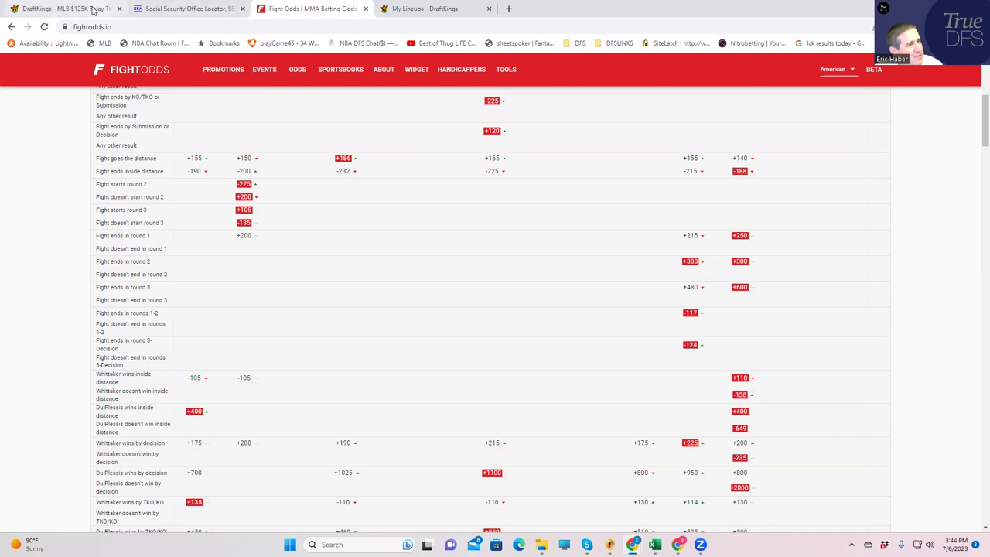
mouse_move(418, 8)
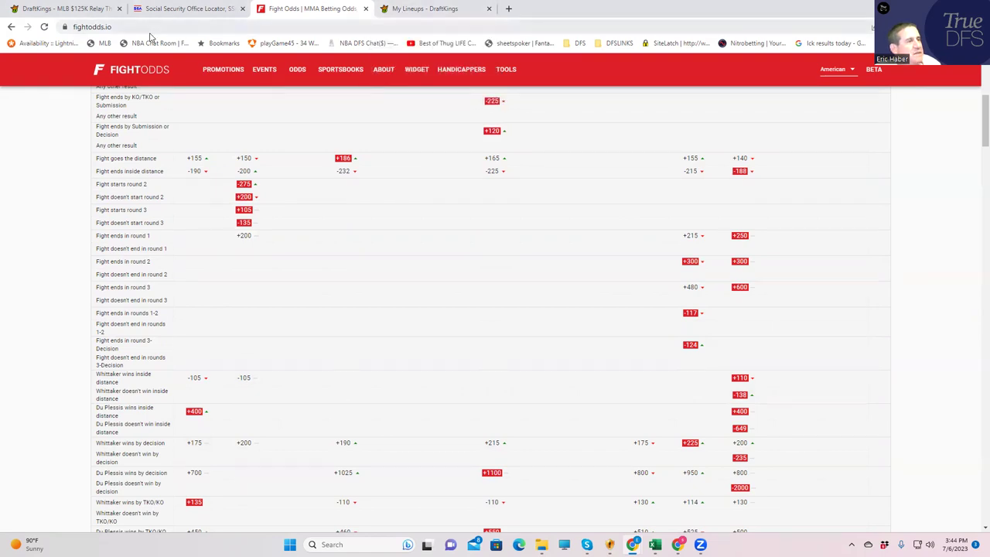
scroll(607, 139, "up", 2)
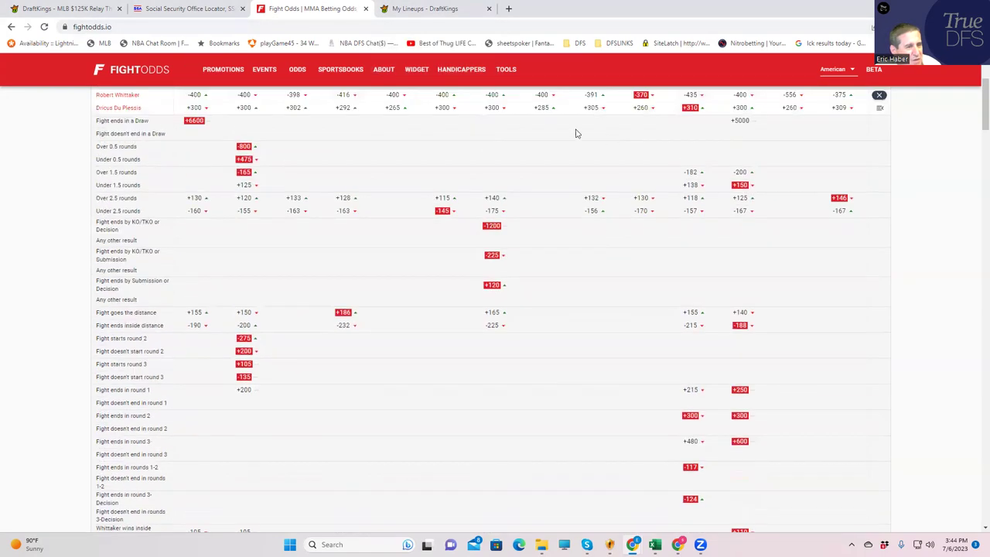
scroll(433, 154, "up", 2)
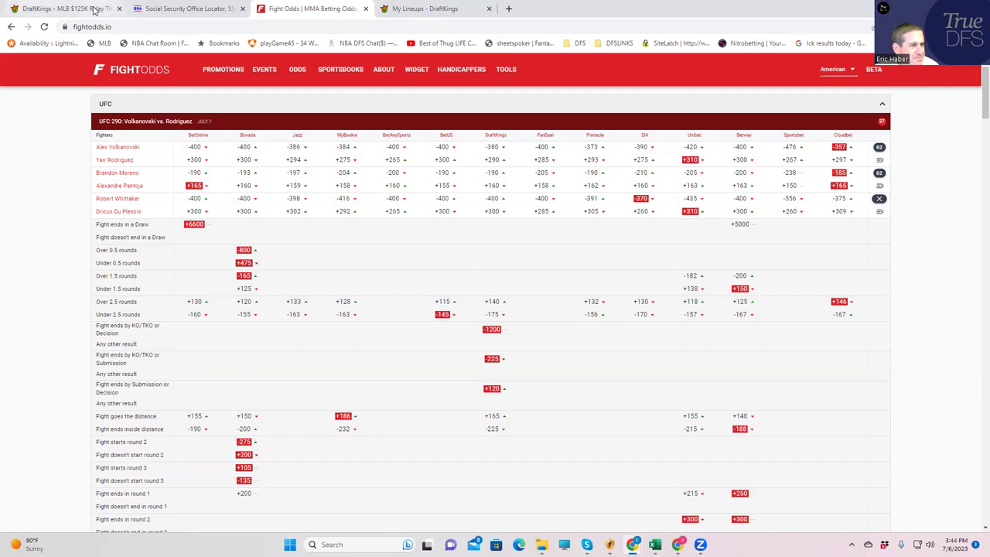
Step: Review the salary list in the DraftKings lineup editor, and collapse the Whittaker vs. Du Plessis props on FightOdds
left_click(415, 13)
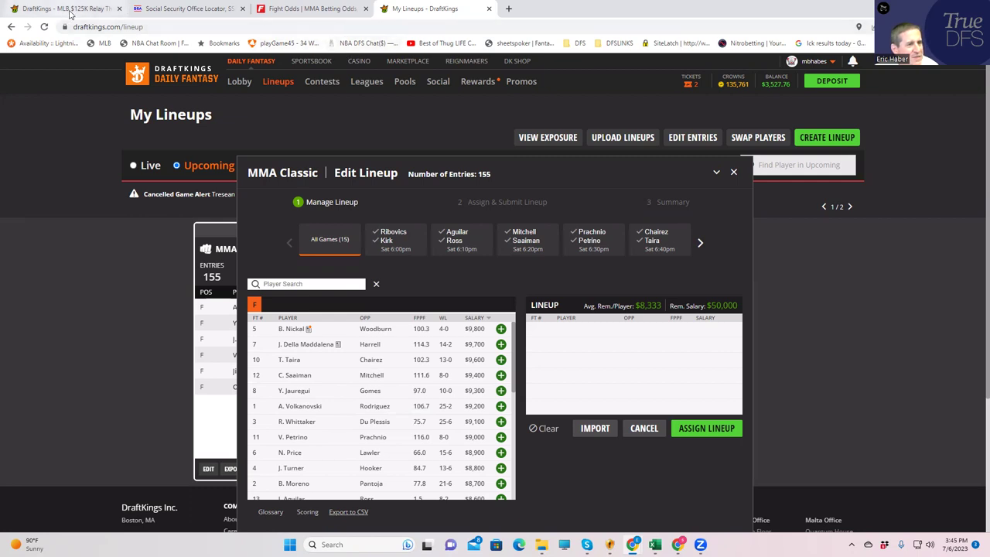
left_click(303, 11)
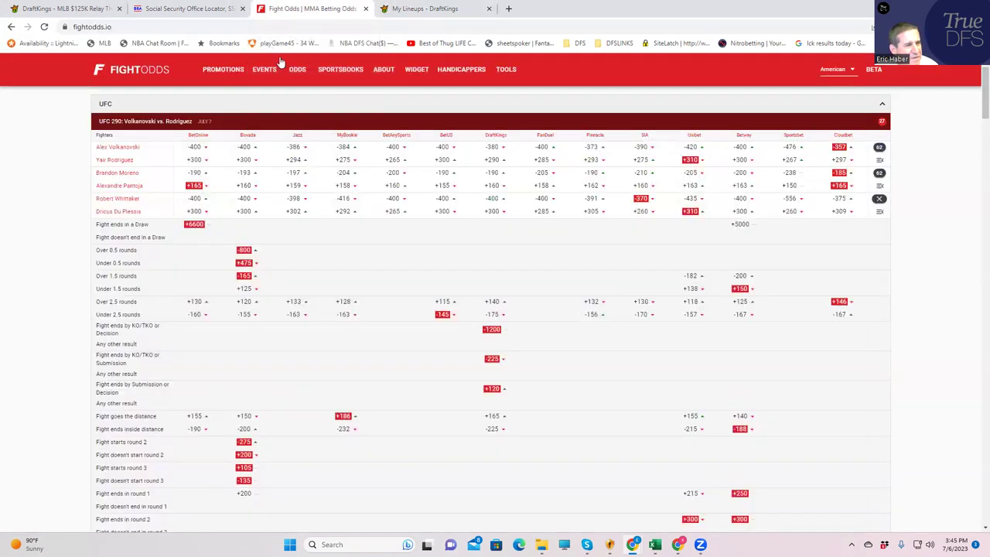
left_click(879, 198)
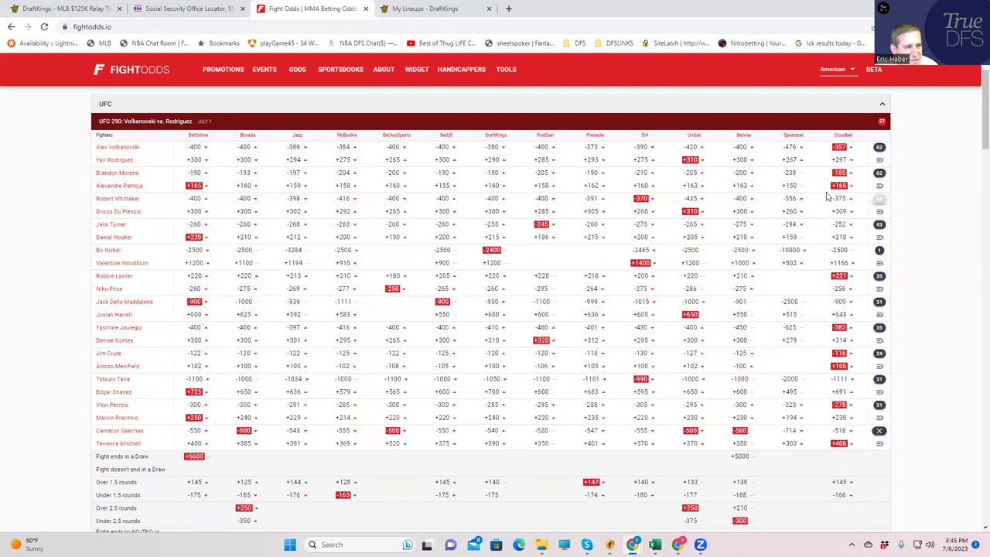
Step: Expand the Alex Volkanovski vs. Yair Rodriguez props, examine the round, distance and win-method odds, and collapse them
left_click(879, 147)
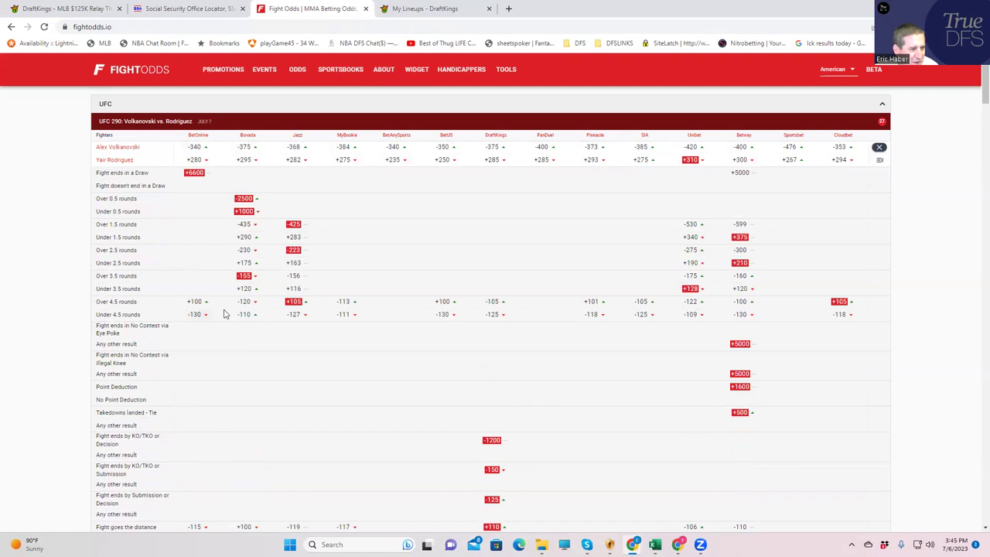
scroll(302, 486, "down", 2)
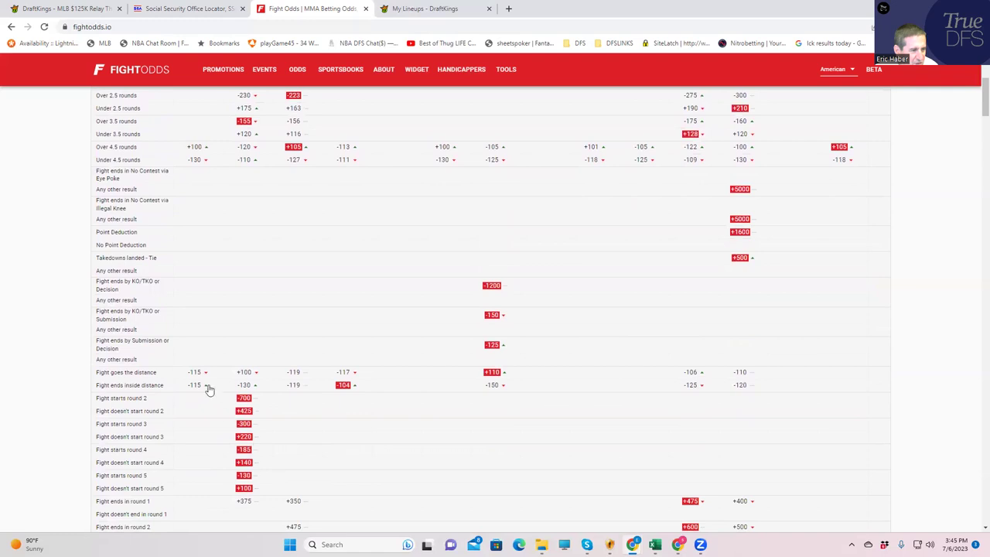
scroll(286, 445, "down", 4)
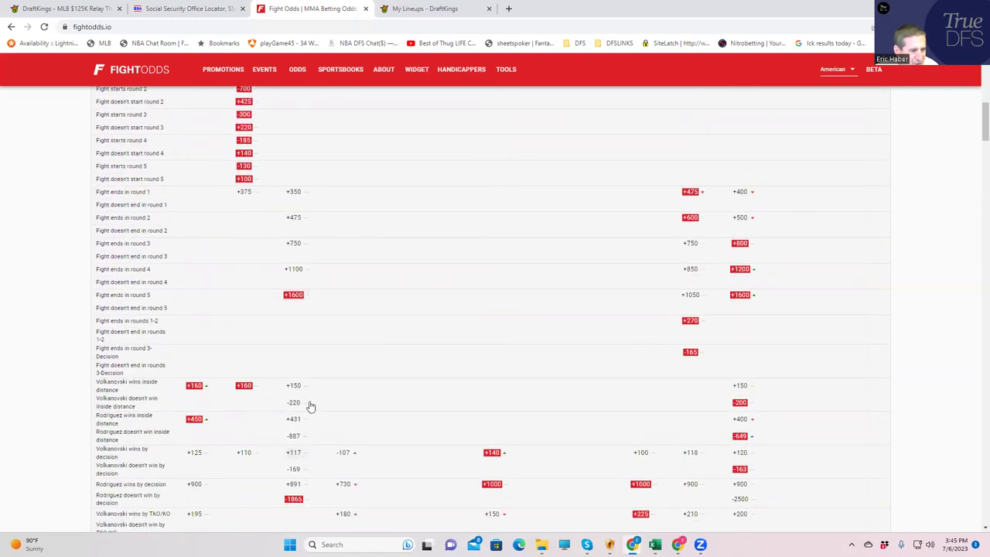
scroll(804, 226, "up", 5)
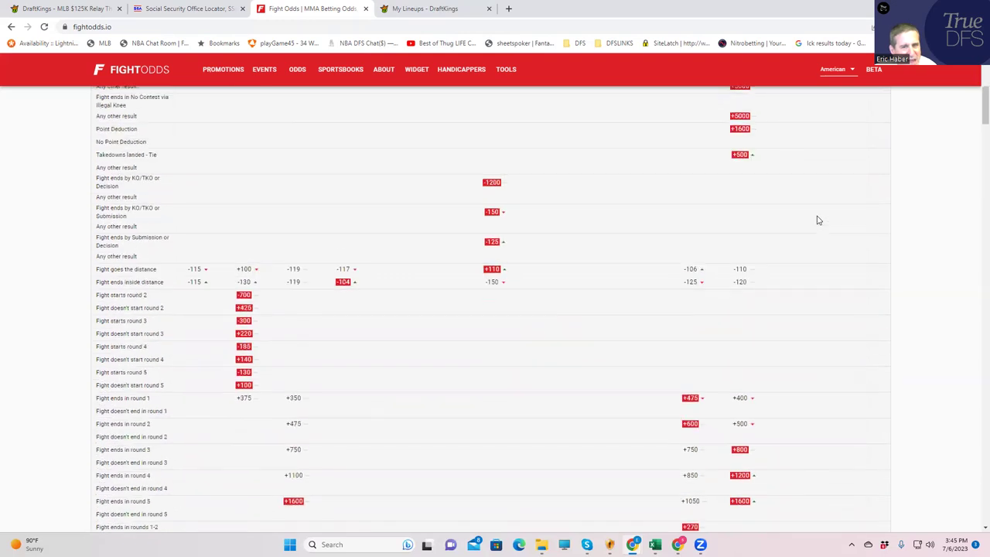
scroll(818, 218, "up", 2)
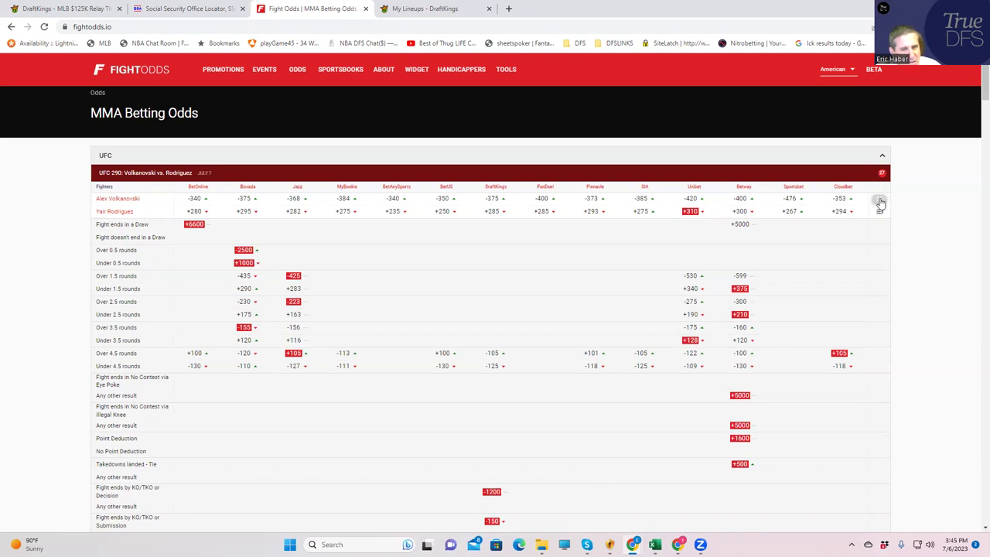
left_click(878, 202)
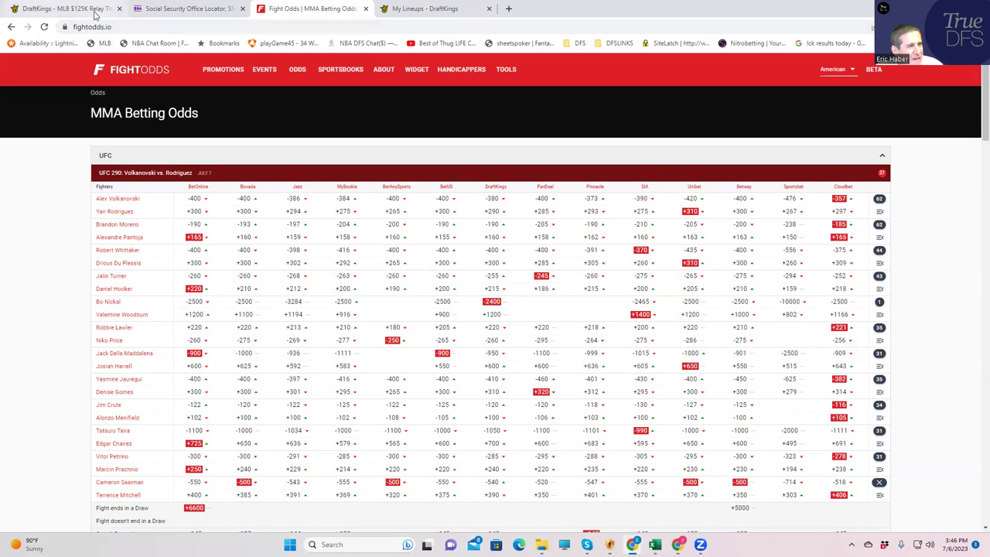
Step: Switch to the DraftKings lineup editor, view Vitor Petrino's fight log, and close his player card
left_click(394, 9)
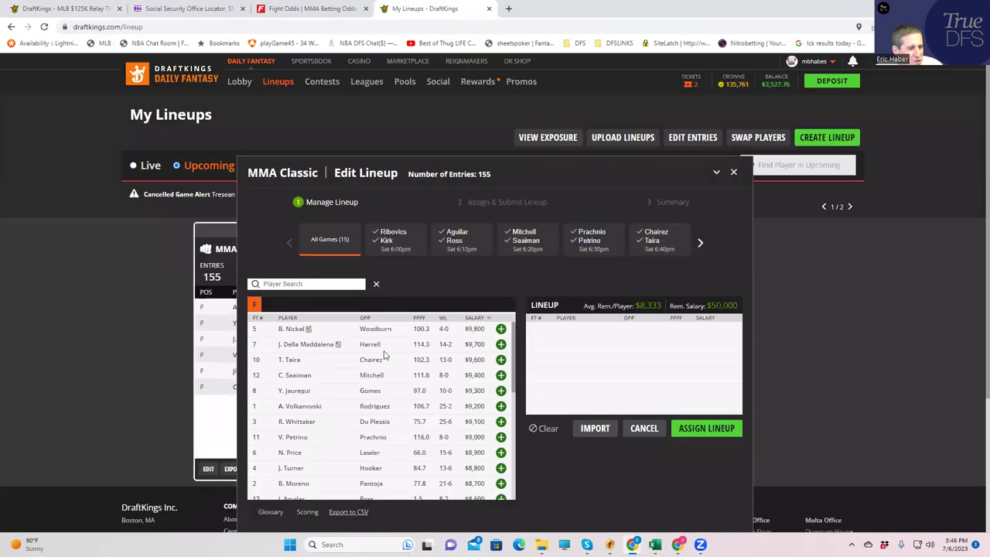
left_click(292, 437)
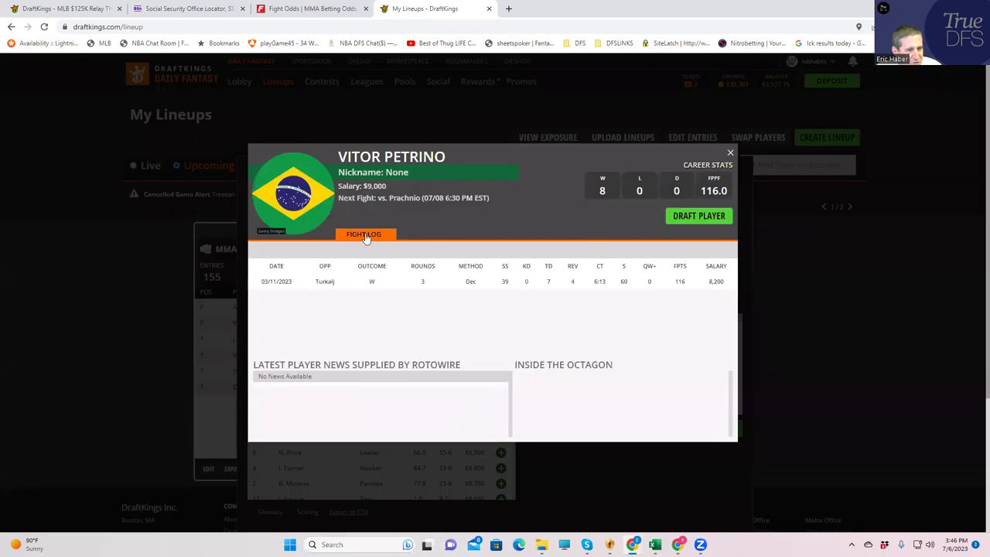
left_click(731, 154)
Step: Switch to FightOdds and collapse the Cameron Saaiman vs. Terrence Mitchell props in the UFC 290 odds
left_click(305, 9)
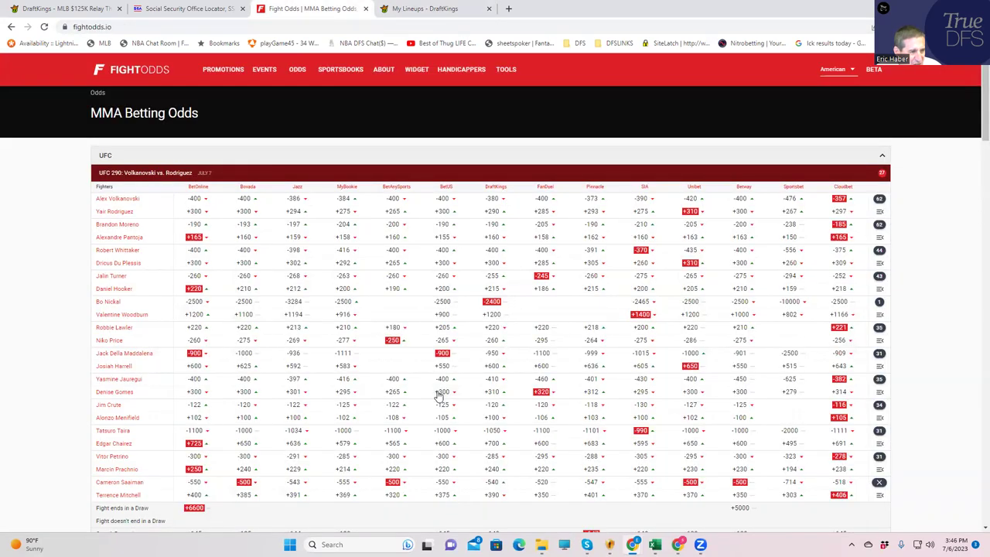
scroll(452, 431, "down", 2)
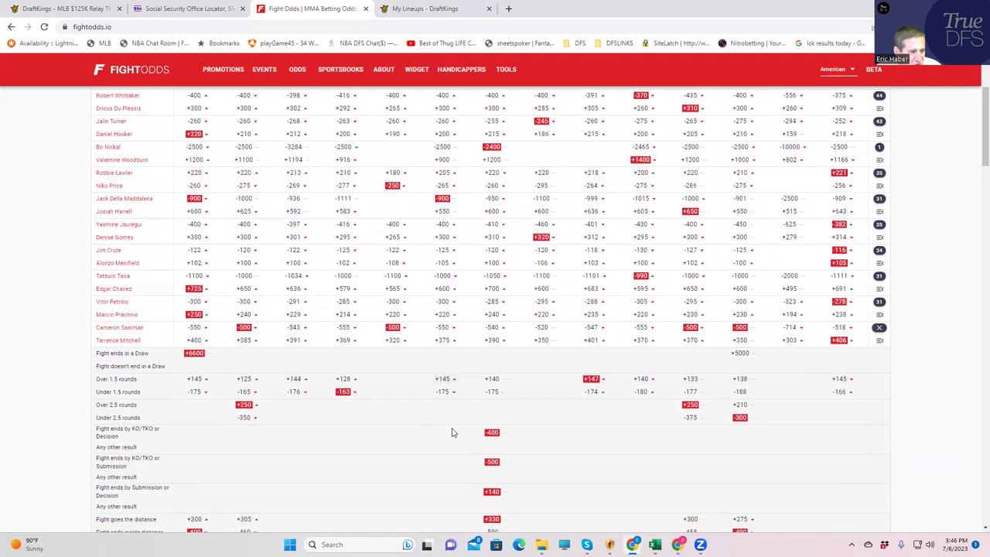
left_click(879, 328)
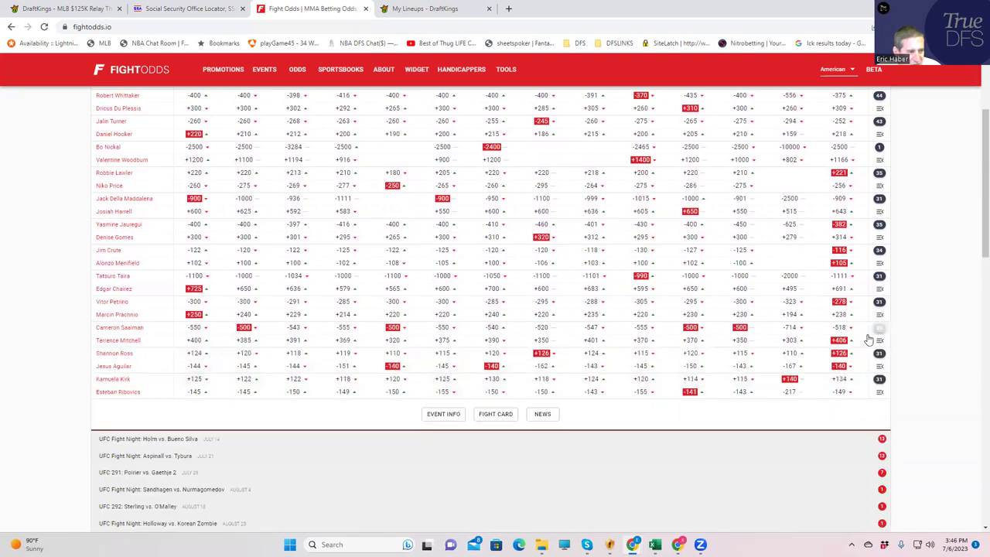
scroll(130, 310, "up", 2)
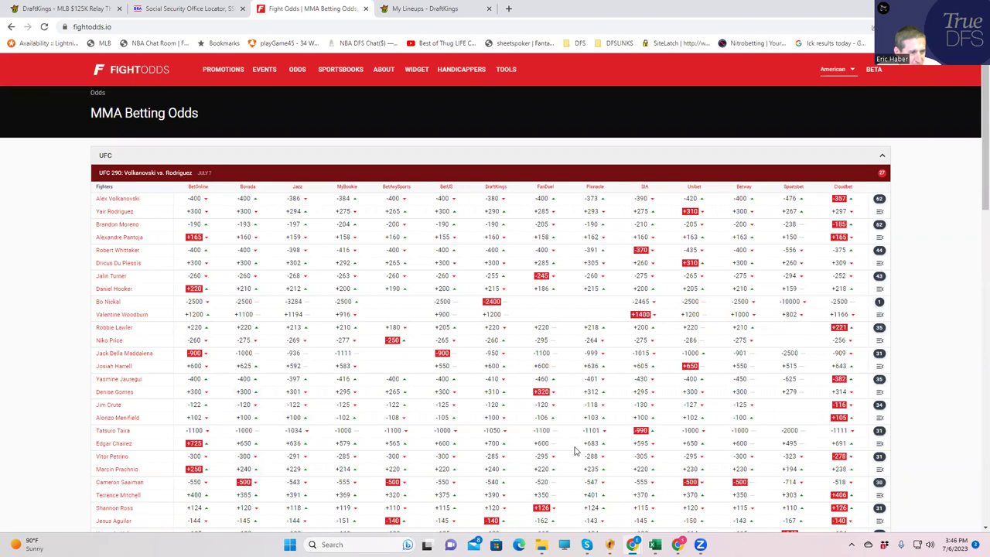
Step: Expand the Vitor Petrino vs. Marcin Prachnio props, and examine the over/under rounds, distance and inside-distance odds
left_click(879, 456)
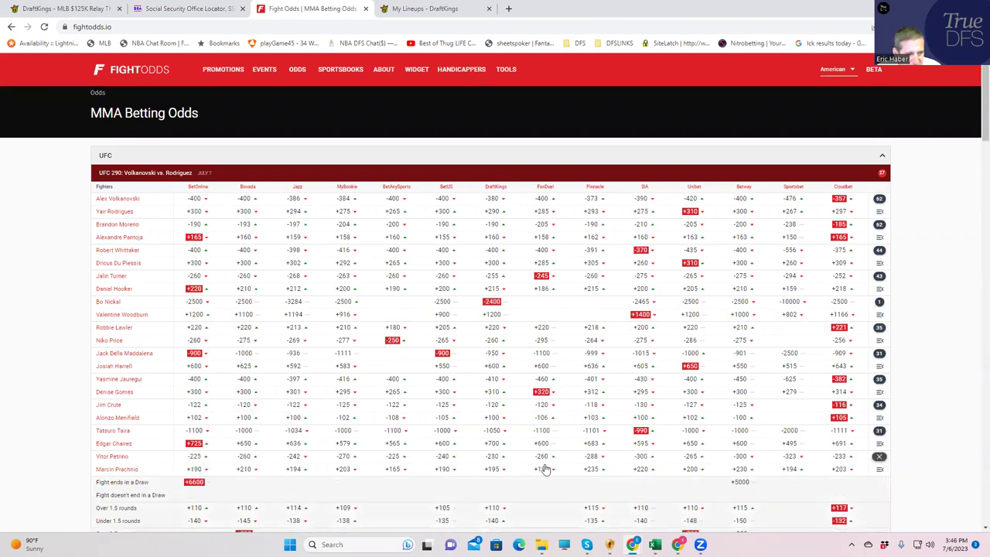
scroll(296, 437, "down", 3)
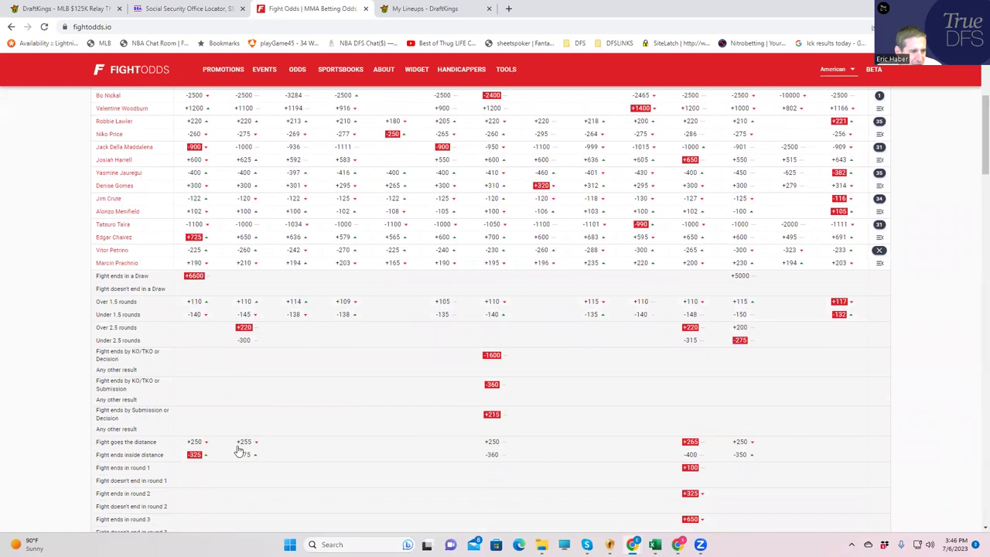
scroll(239, 451, "down", 1)
scroll(237, 455, "down", 2)
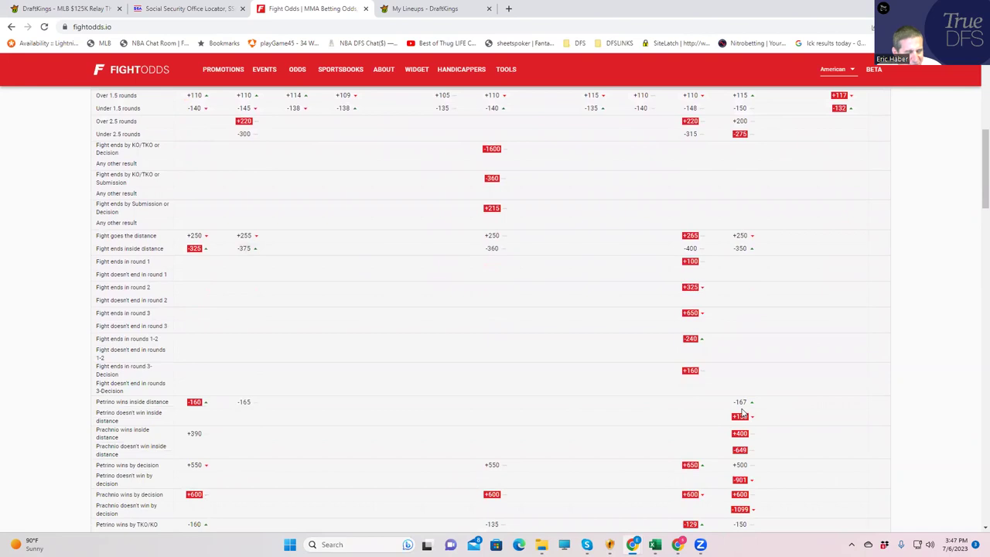
scroll(742, 412, "up", 1)
scroll(742, 412, "up", 2)
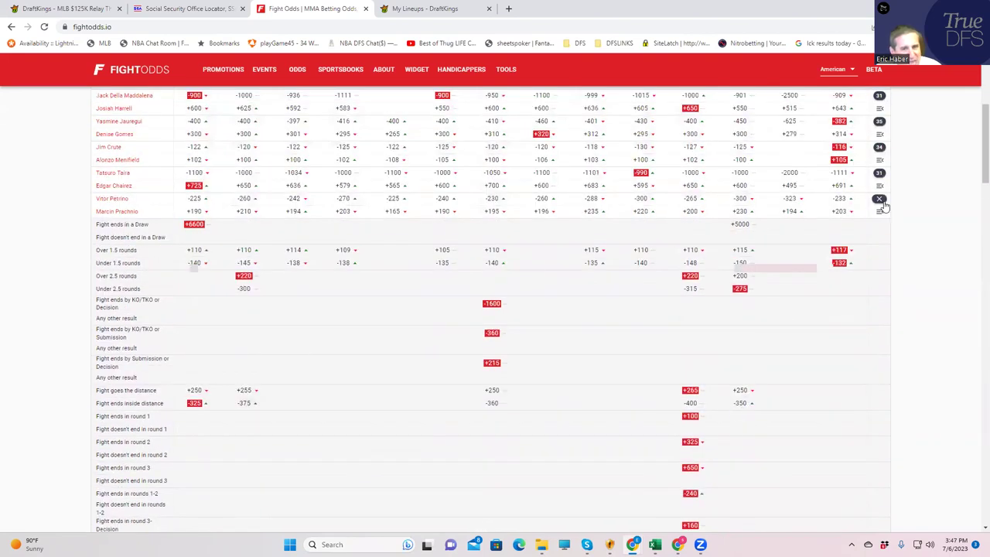
Step: Examine the Petrino vs. Prachnio decision, TKO/KO, submission and round-win odds, and collapse the props
scroll(497, 447, "down", 4)
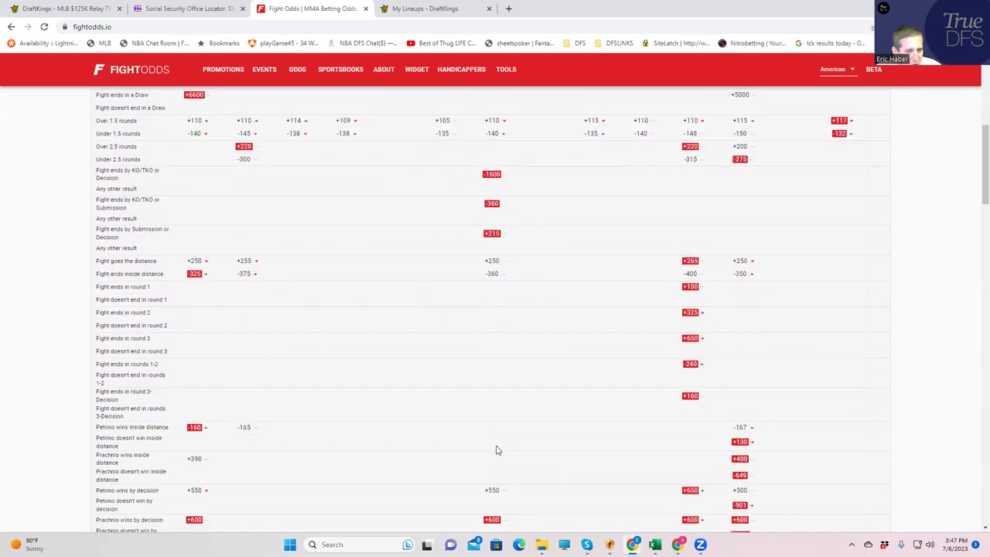
scroll(488, 429, "up", 3)
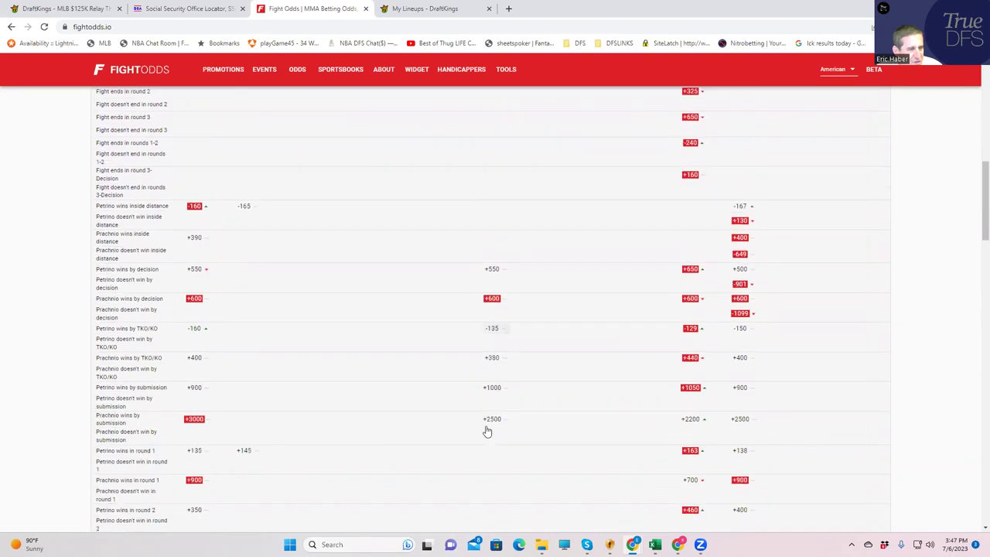
scroll(488, 411, "up", 3)
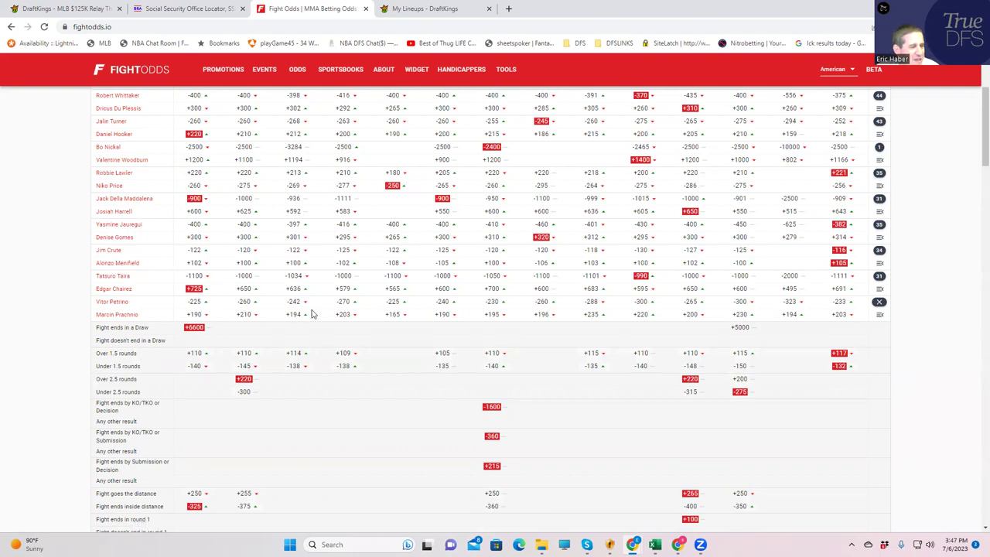
scroll(330, 314, "up", 1)
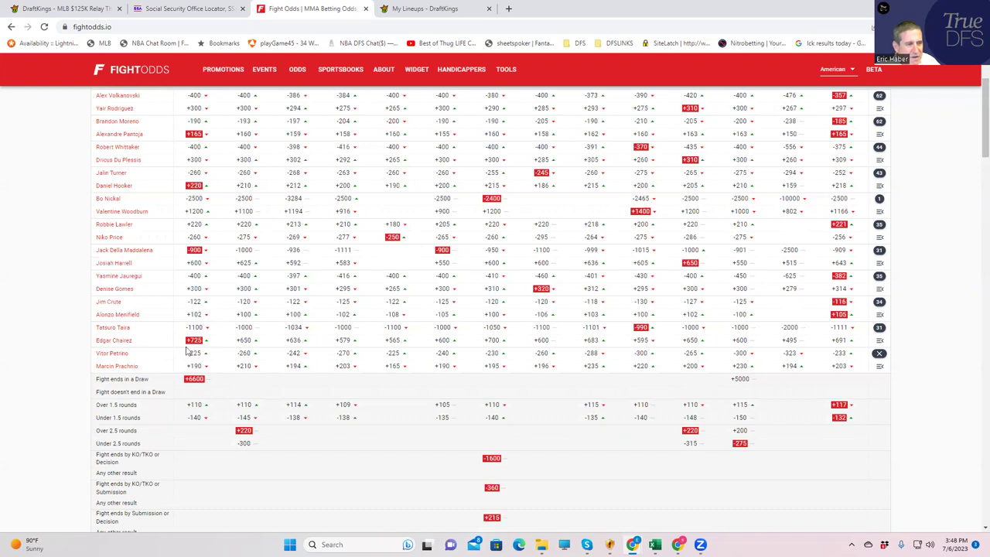
left_click(879, 357)
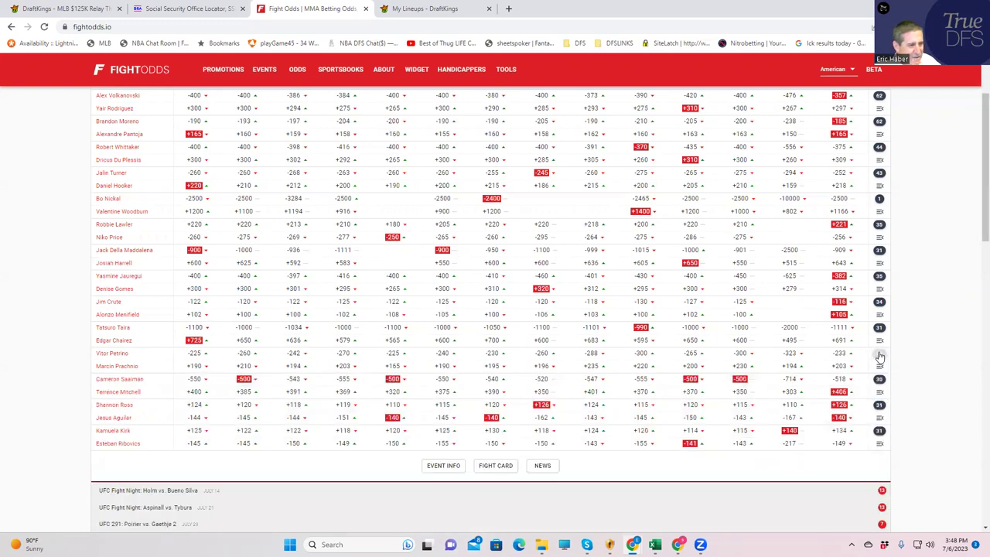
scroll(402, 280, "up", 2)
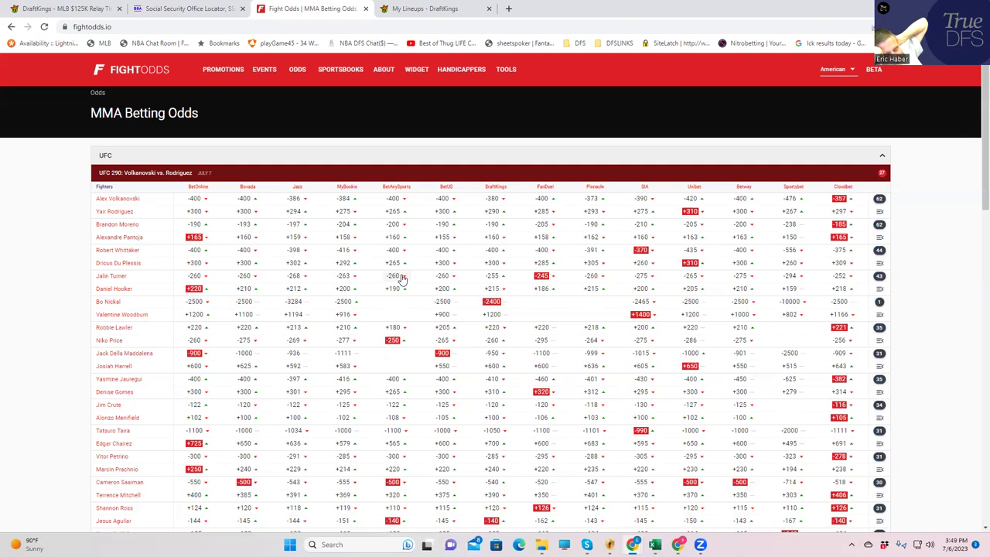
Step: Switch to the DraftKings lineup editor, and view the fight logs of Vitor Petrino and Marcin Prachnio, closing each player card
left_click(450, 8)
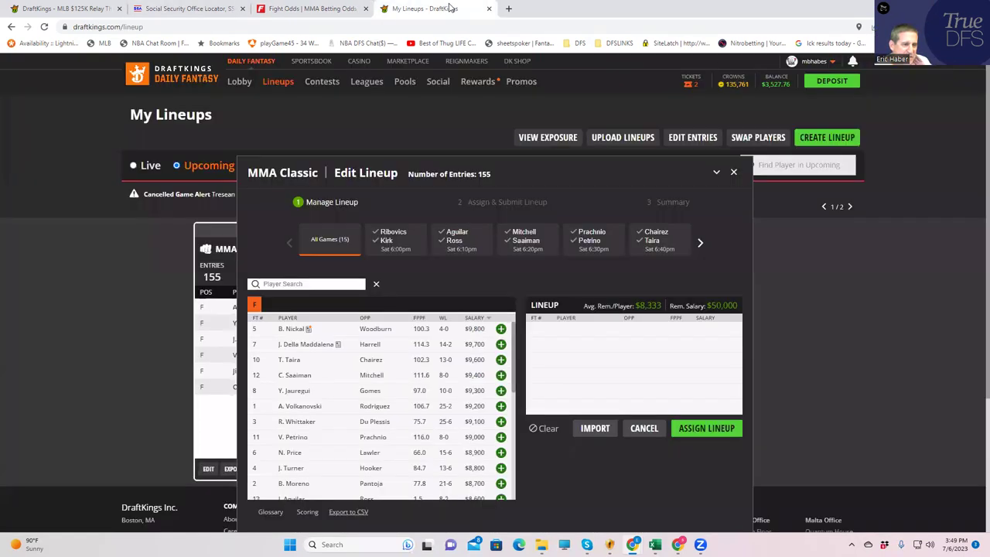
left_click(294, 437)
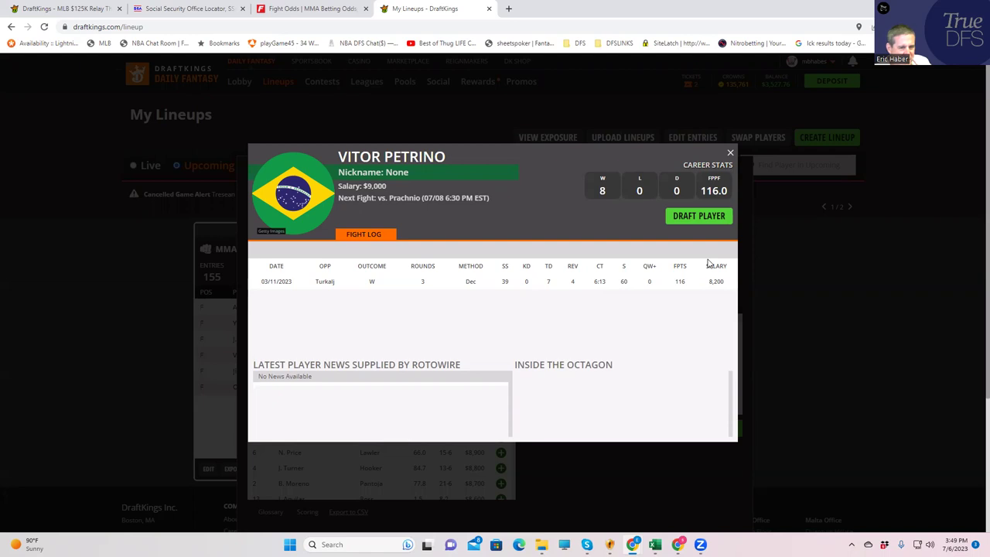
left_click(730, 155)
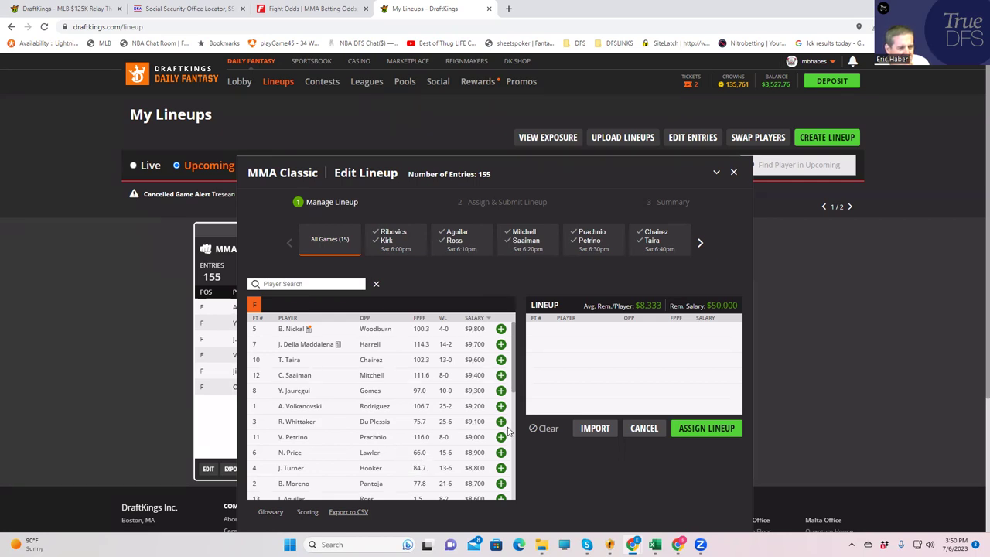
left_click_drag(514, 377, 513, 449)
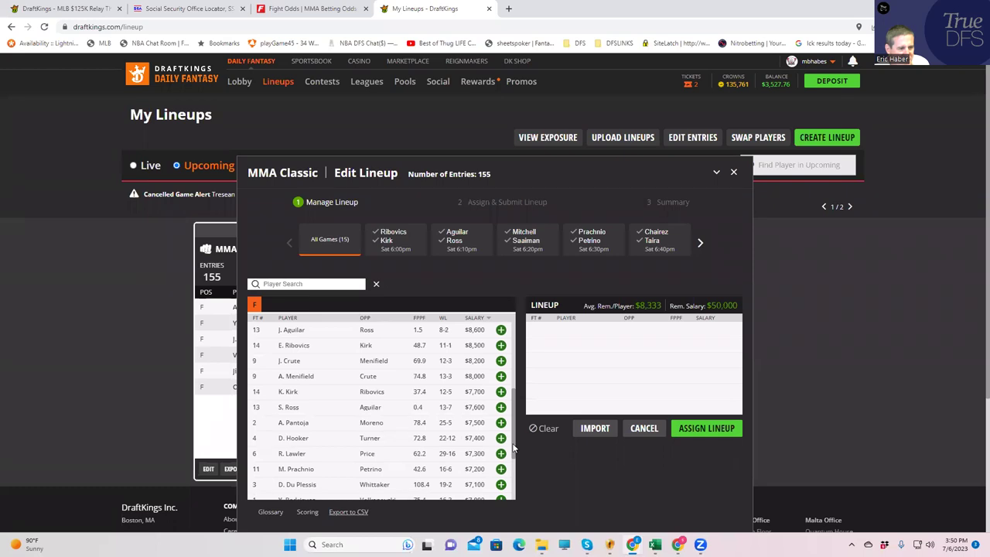
left_click(295, 470)
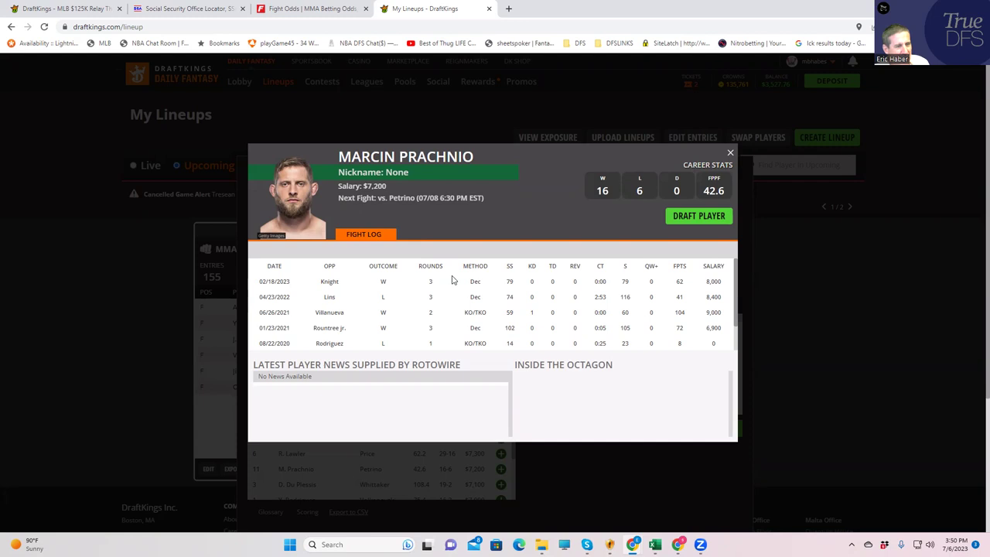
left_click(730, 156)
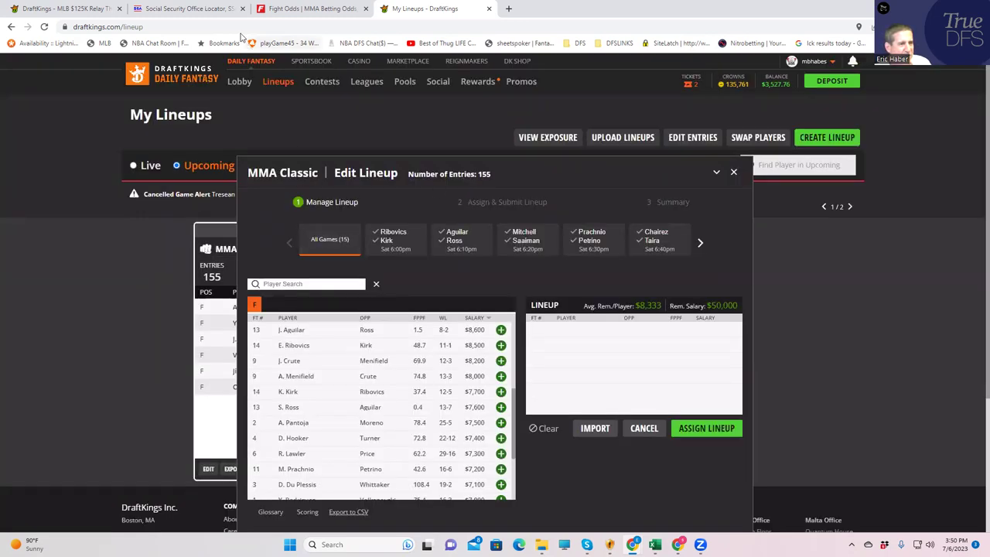
Step: Return to FightOdds and review the UFC 290 moneyline odds down to the Jim Crute vs. Alonzo Menifield fight
left_click(309, 9)
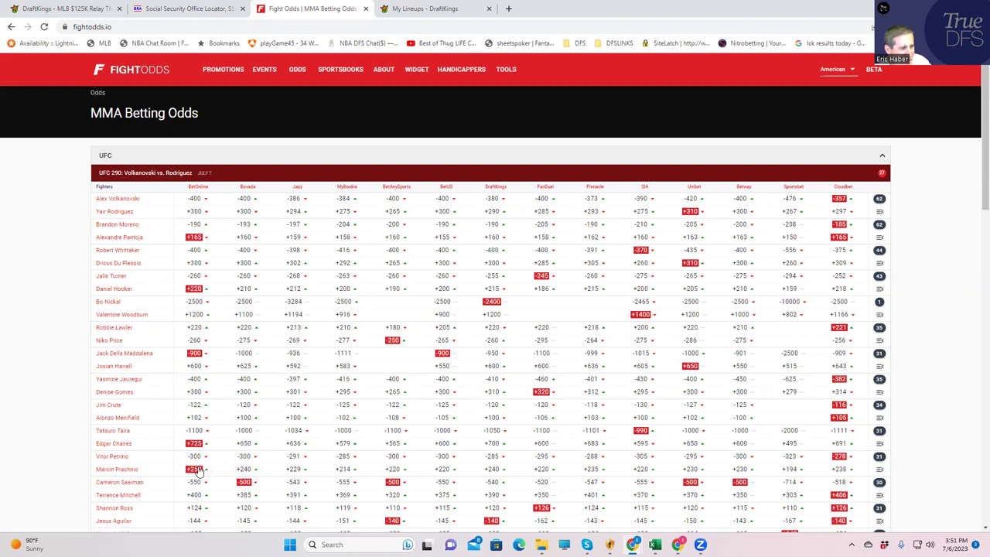
scroll(301, 491, "down", 1)
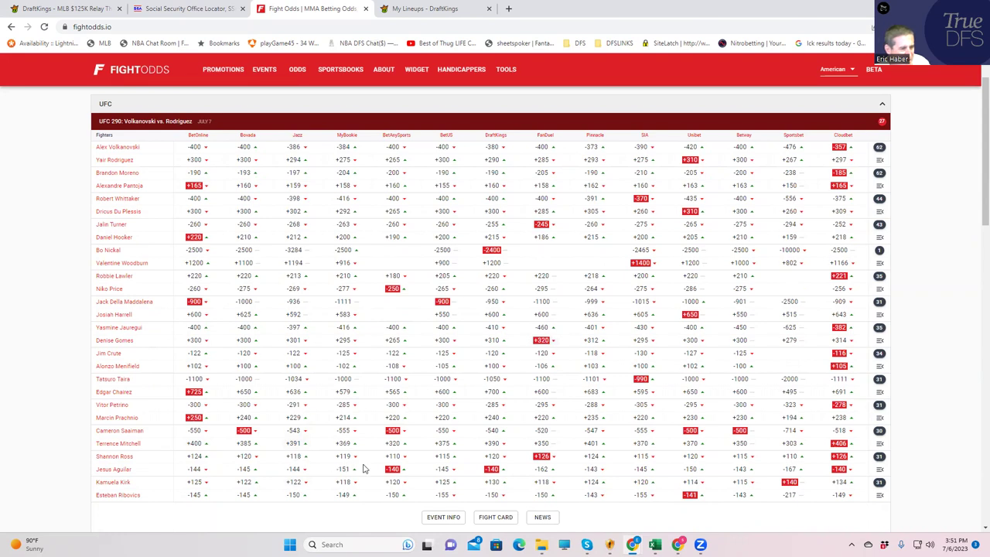
scroll(359, 471, "up", 1)
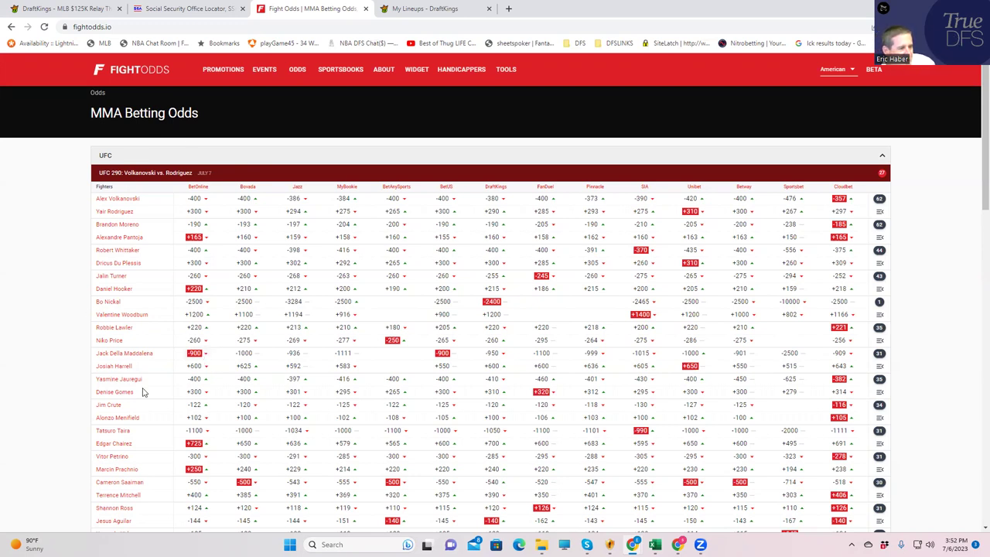
scroll(410, 387, "down", 3)
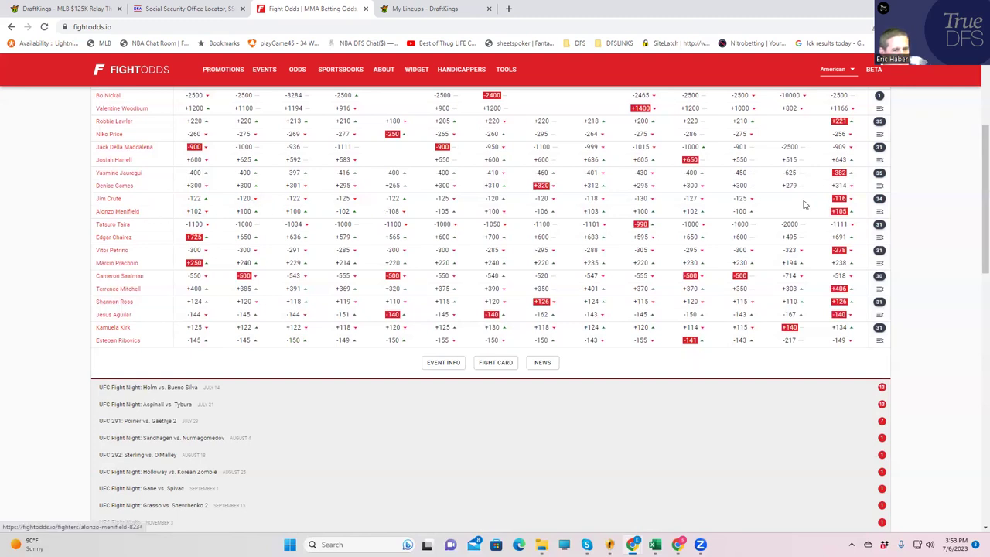
Step: Expand the Jim Crute vs. Alonzo Menifield props, examine the round, distance, inside-distance and win-method odds, and collapse them
left_click(880, 202)
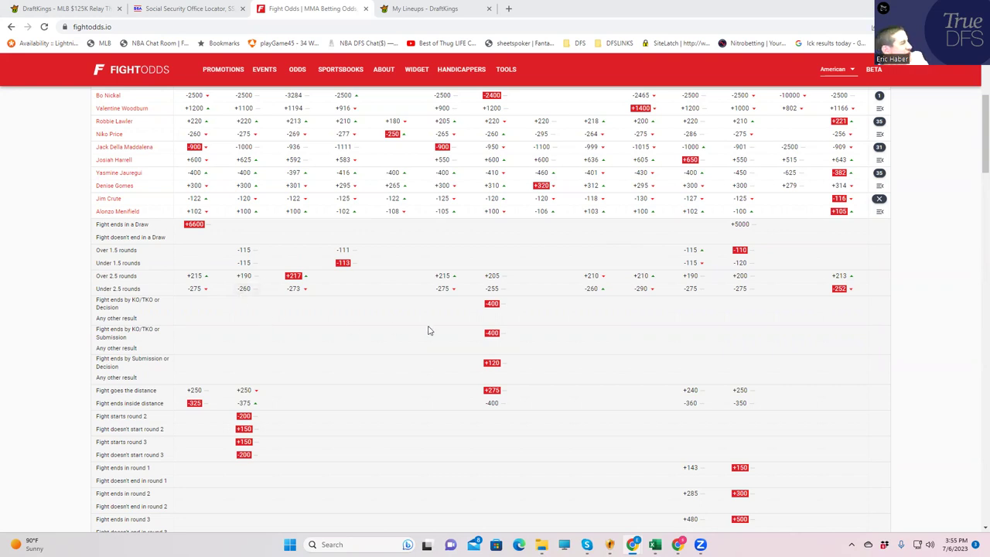
left_click(880, 202)
left_click(880, 200)
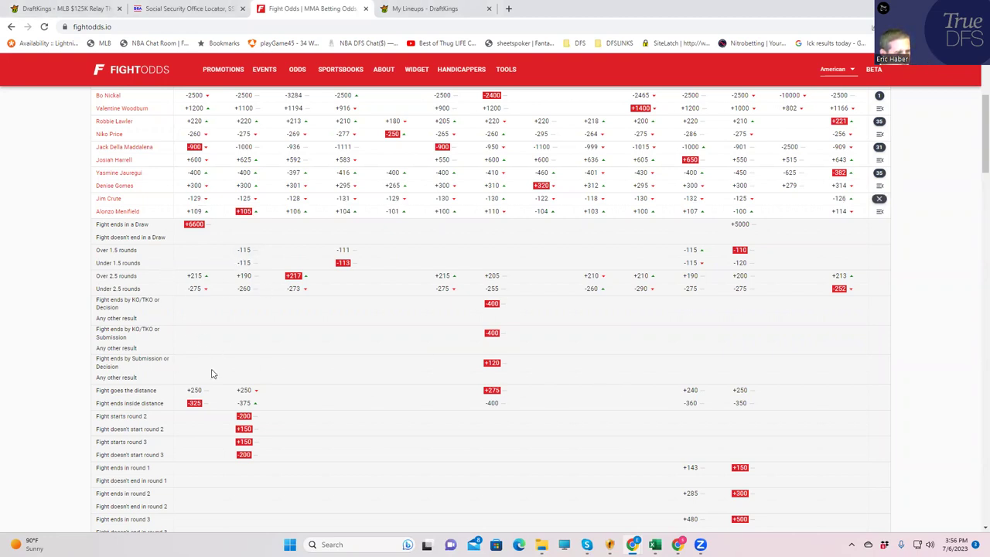
scroll(384, 438, "down", 4)
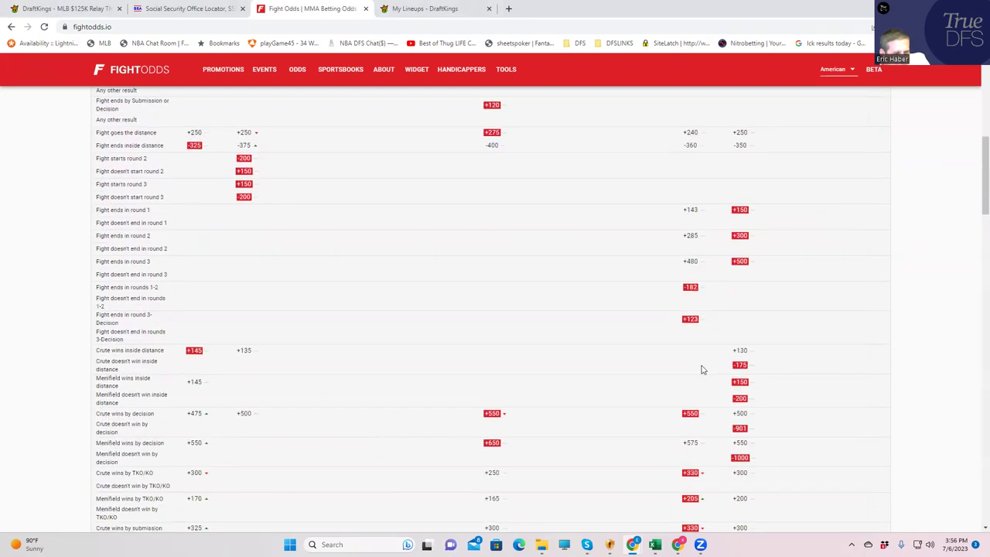
scroll(739, 392, "up", 1)
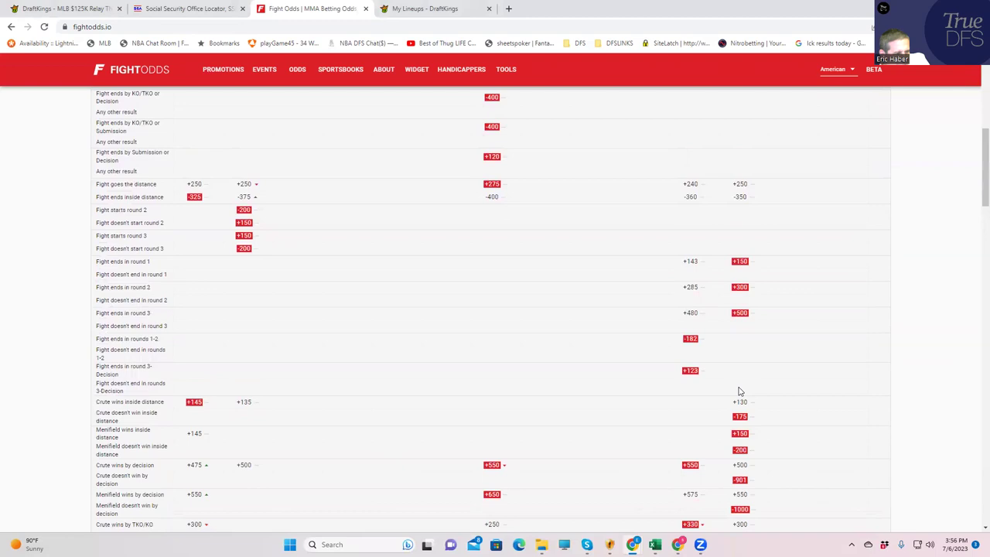
scroll(735, 469, "down", 1)
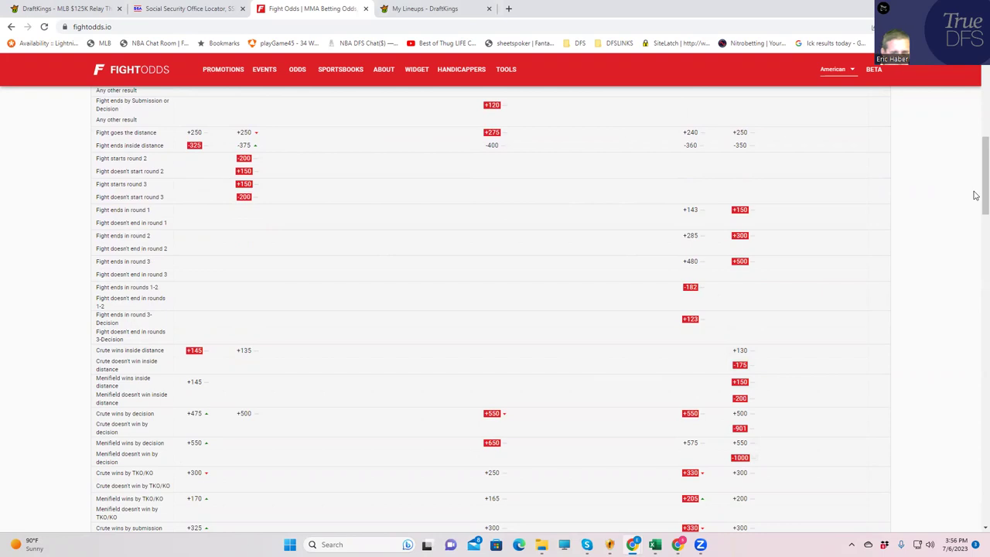
scroll(975, 200, "up", 6)
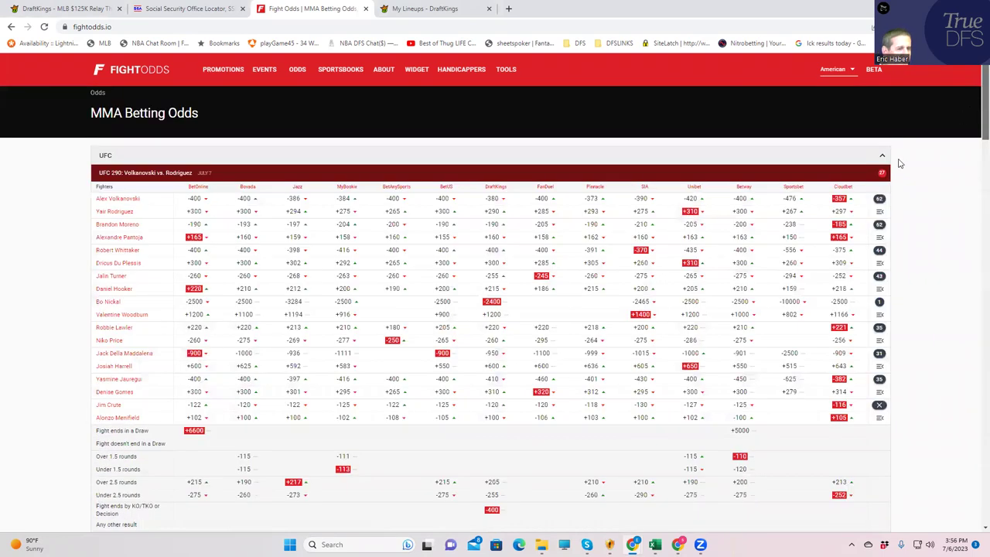
left_click(880, 410)
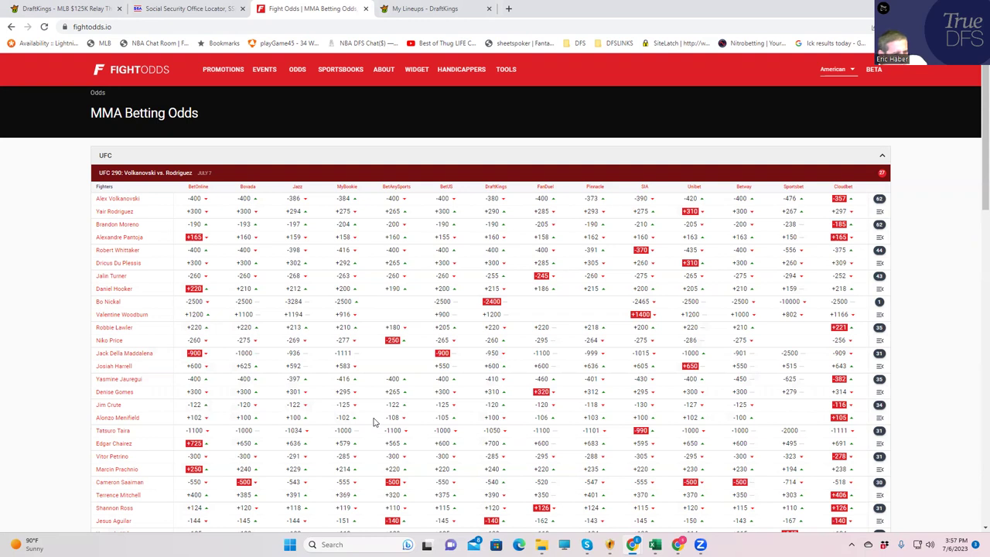
Step: Look over the remaining UFC 290 moneylines, and switch to the DraftKings MMA lineup editor to view the fighter salaries
scroll(449, 456, "down", 1)
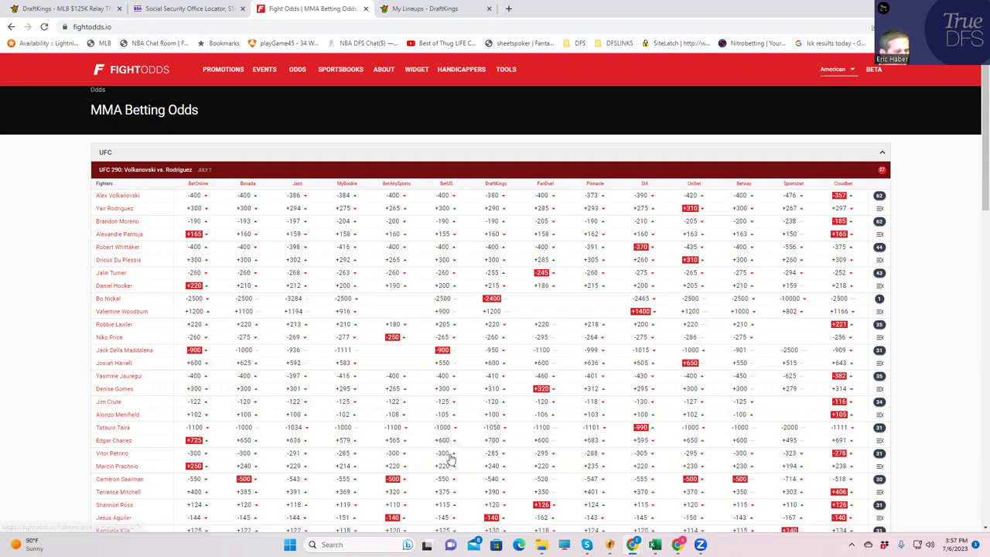
scroll(452, 460, "down", 3)
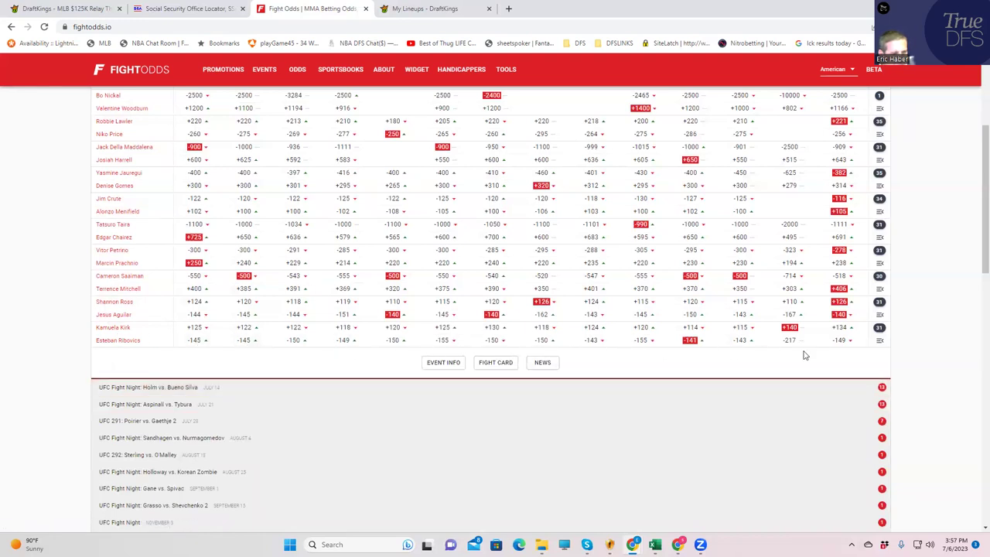
left_click(91, 11)
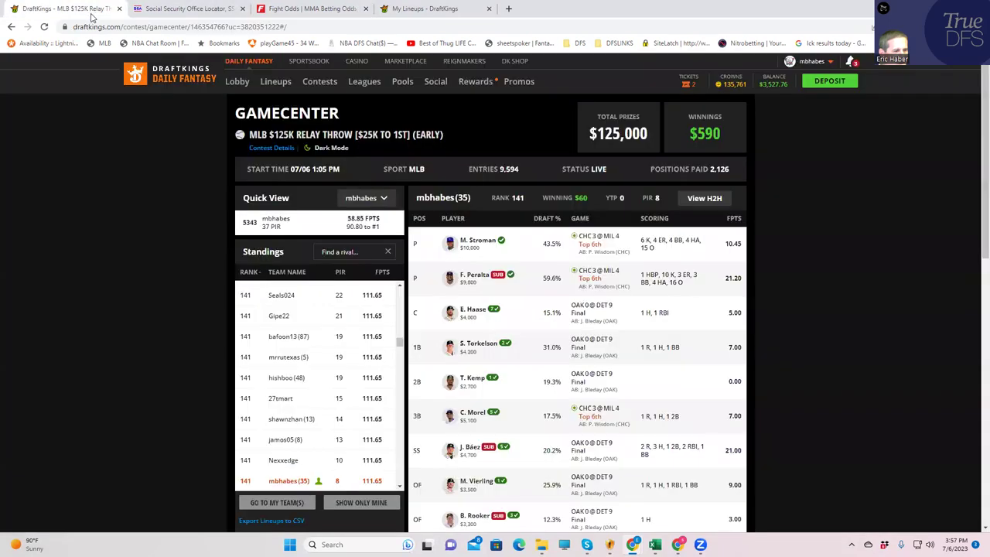
left_click(459, 6)
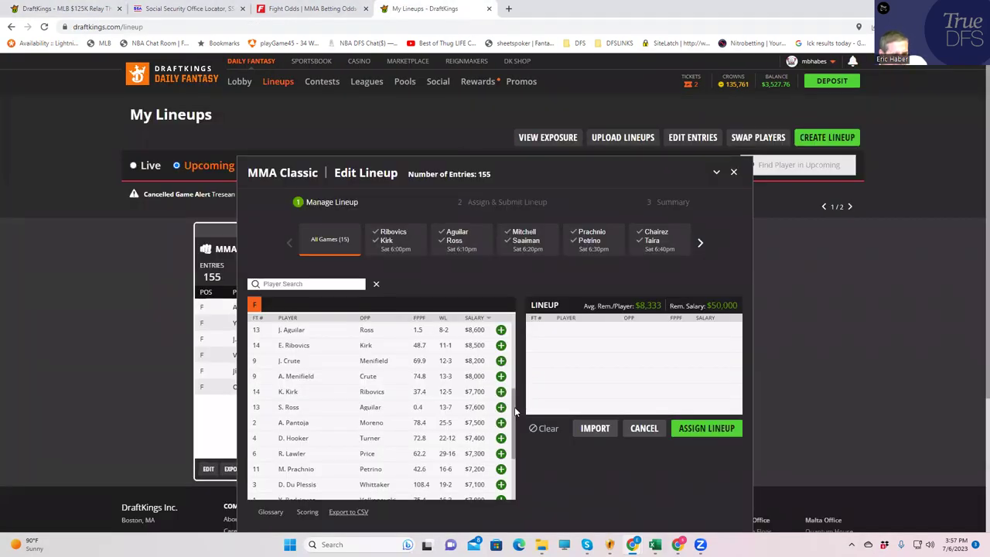
Step: Review the lower-salaried fighters, then sort the player list by fight number and view fights 9 to 14
scroll(515, 422, "down", 3)
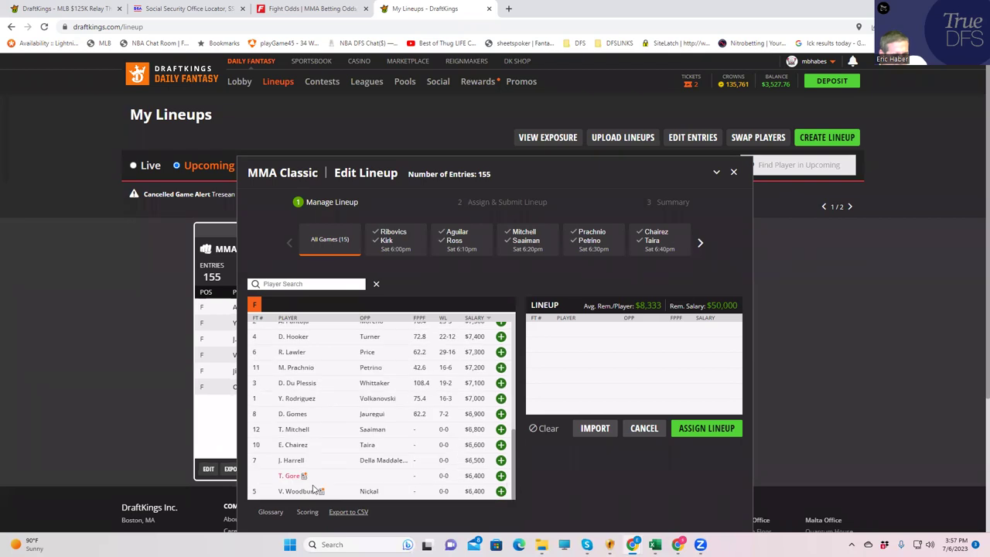
scroll(322, 413, "up", 1)
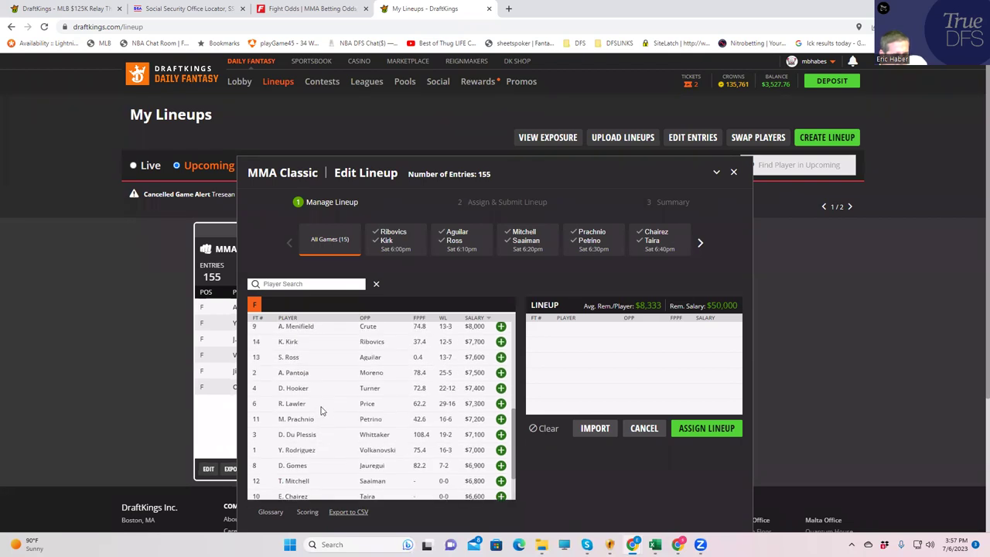
scroll(348, 423, "up", 1)
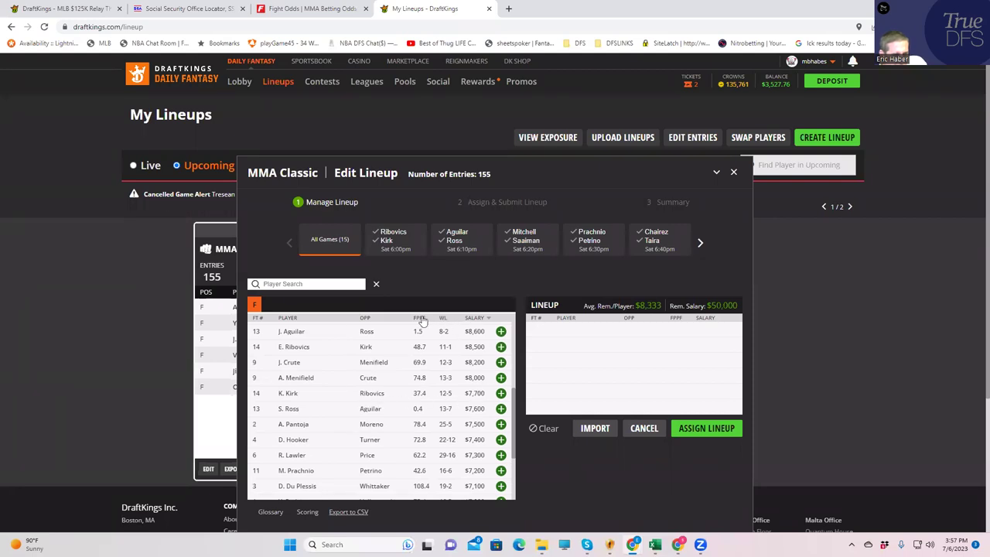
left_click(256, 318)
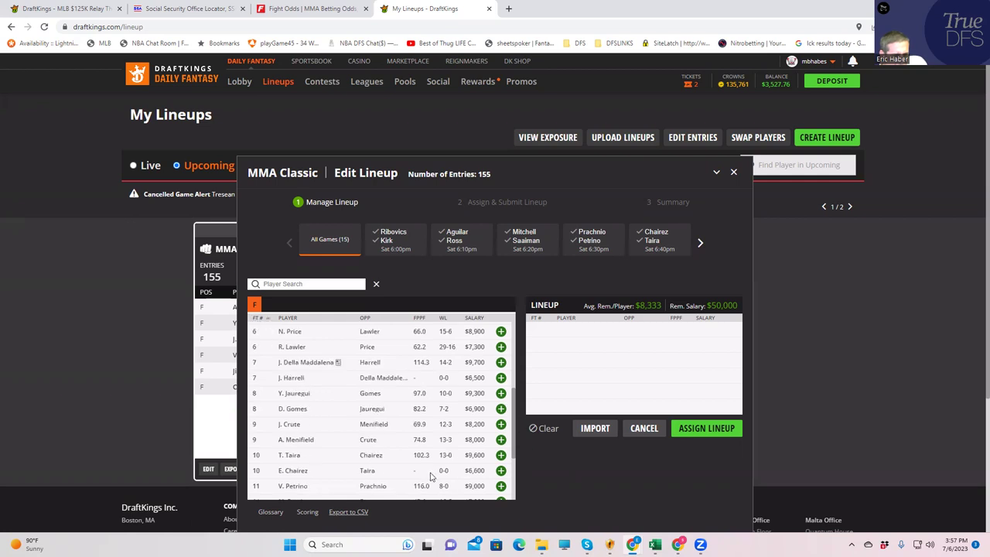
left_click_drag(518, 441, 517, 506)
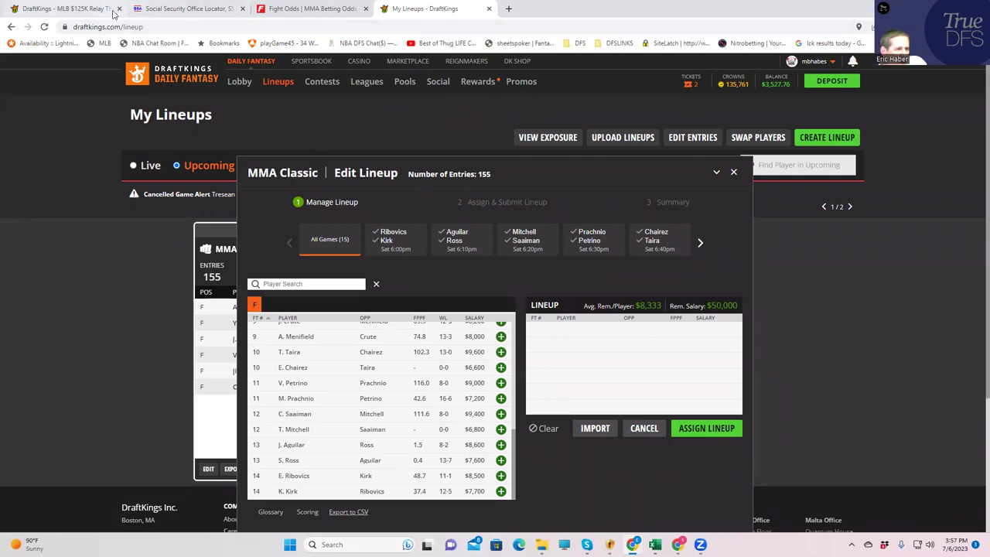
Step: Switch to FightOdds, expand the Kamuela Kirk vs. Esteban Ribovics props, examine the distance and inside-distance odds, and collapse them
left_click(300, 10)
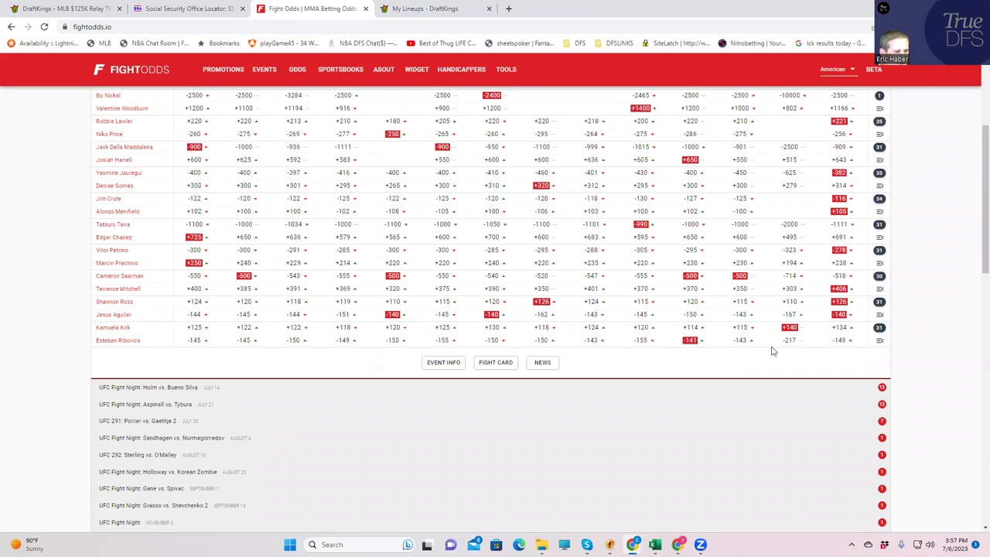
left_click(879, 327)
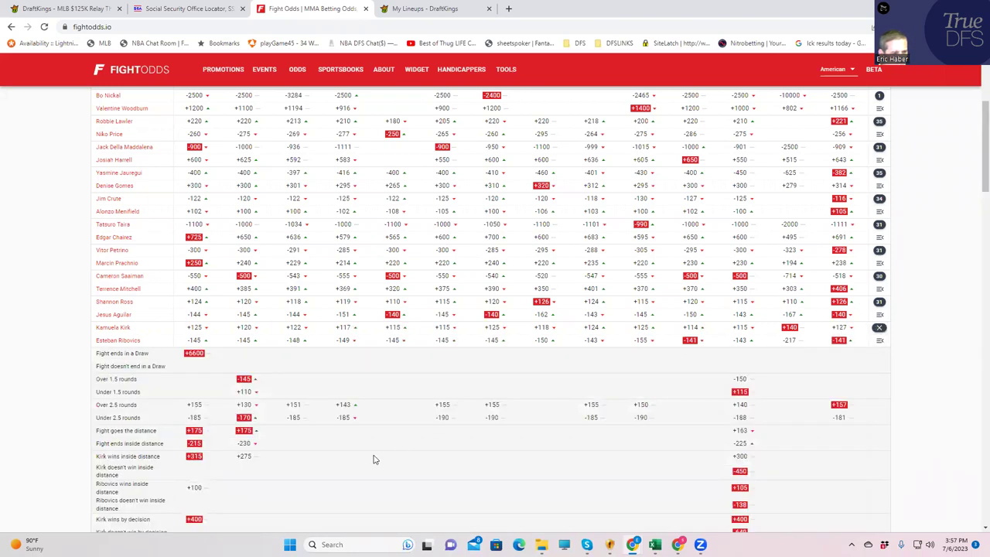
scroll(387, 447, "down", 2)
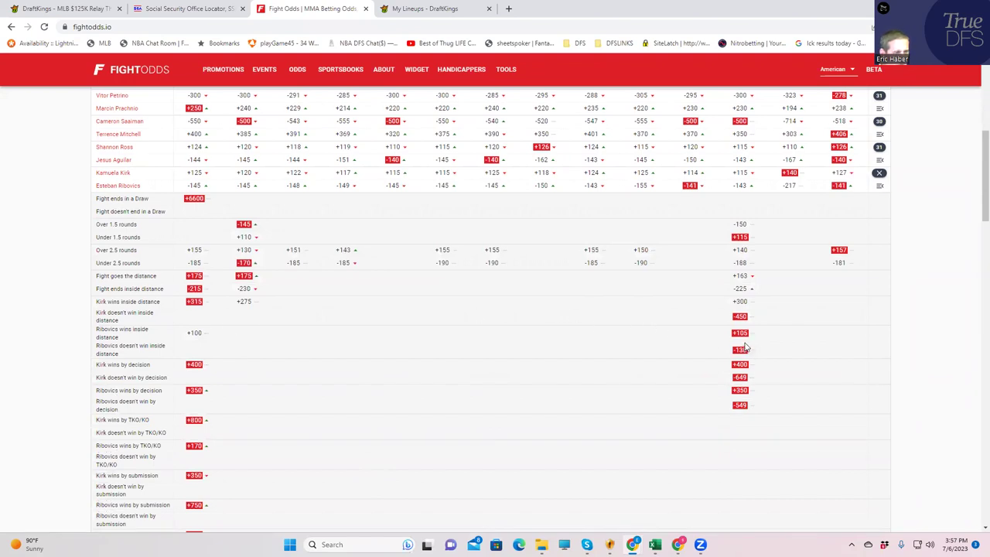
left_click(879, 173)
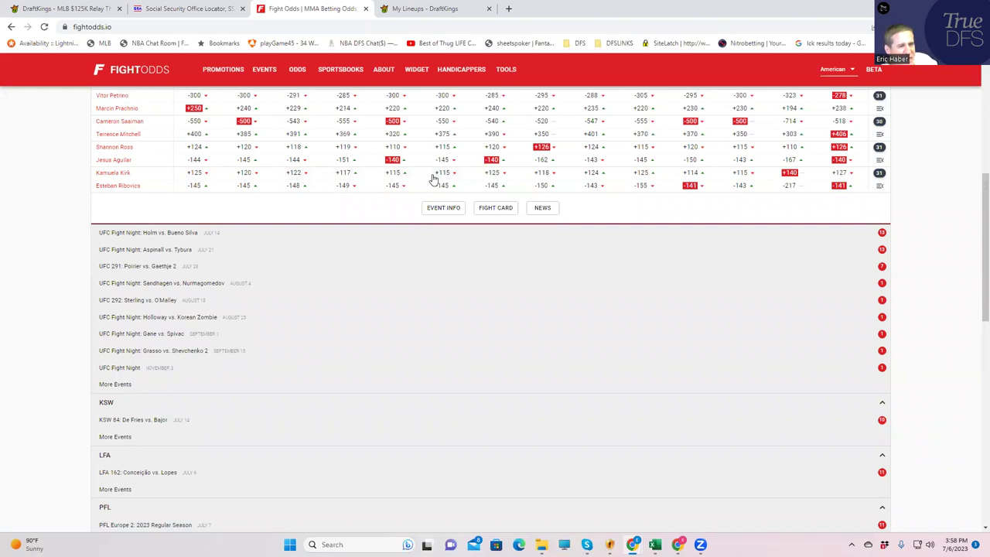
Step: Reopen the Kirk vs. Ribovics props, compare the win-method and round-by-round odds, and close them again
left_click(879, 173)
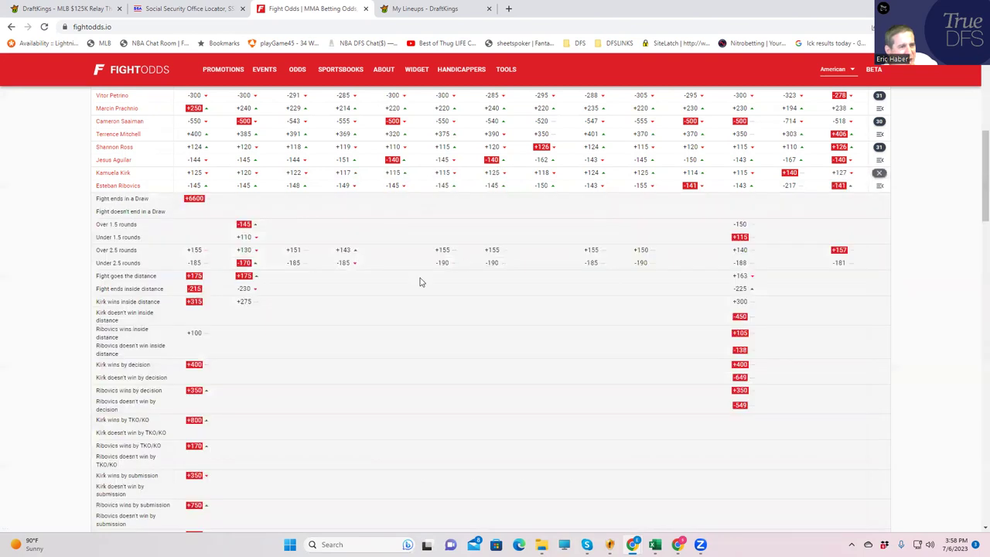
scroll(385, 341, "down", 3)
scroll(389, 357, "up", 3)
scroll(389, 354, "down", 3)
scroll(389, 354, "up", 1)
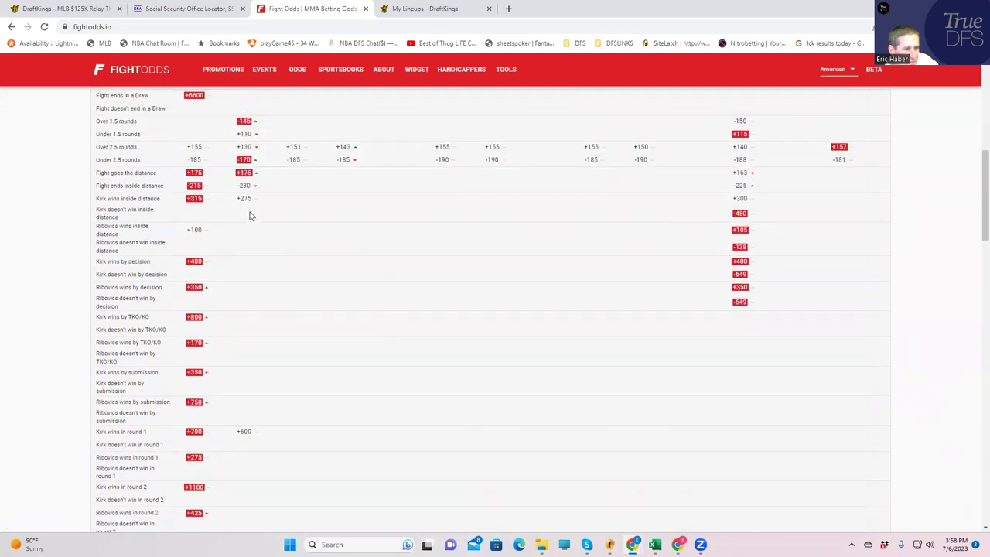
scroll(746, 213, "up", 2)
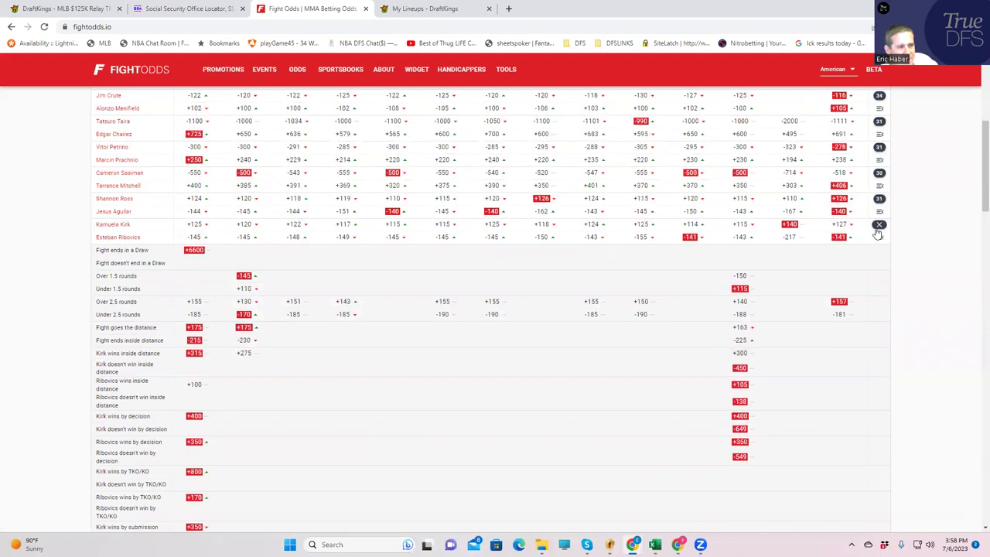
left_click(878, 228)
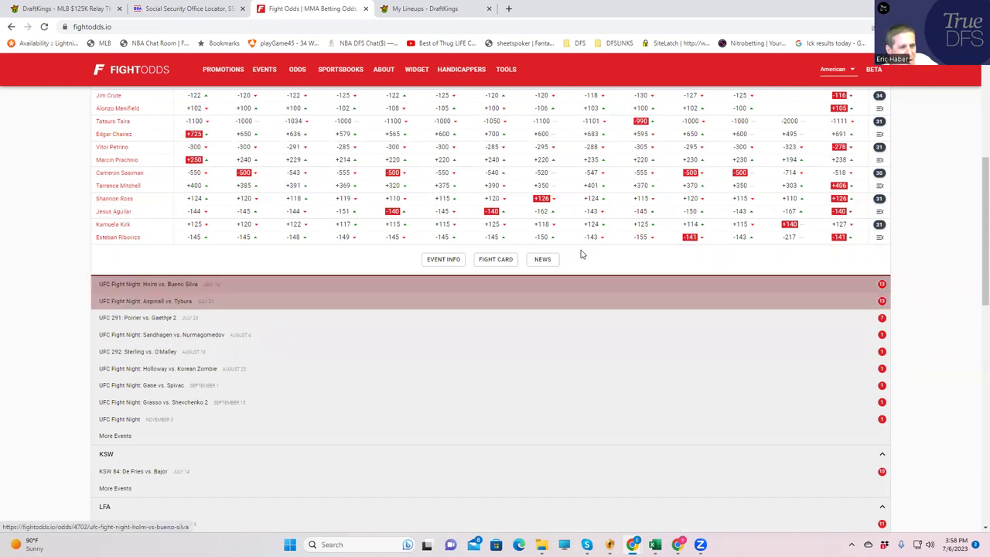
Step: Expand the Shannon Ross vs. Jesus Aguilar props and examine their inside-distance and win-method odds, checking both fighters' DraftKings salaries
left_click(880, 198)
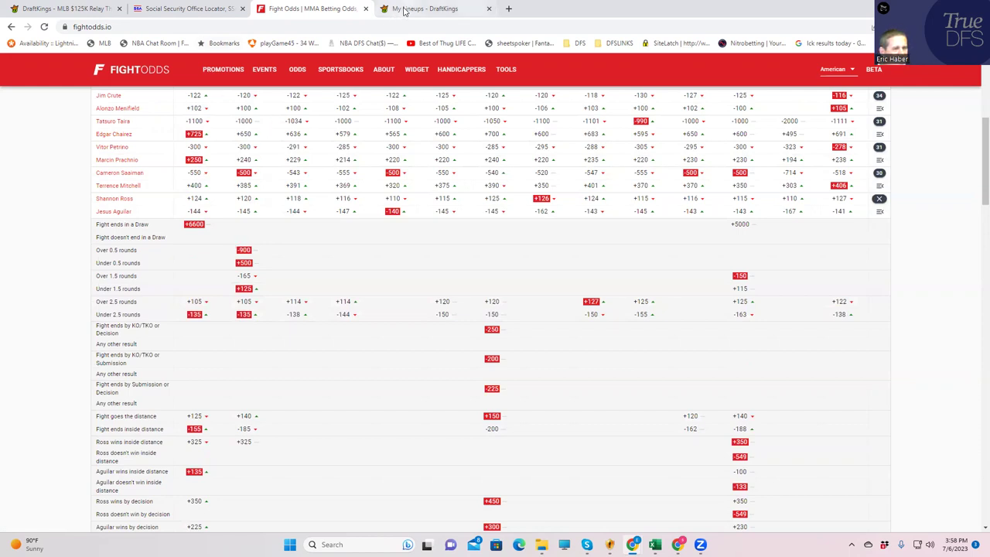
left_click(403, 11)
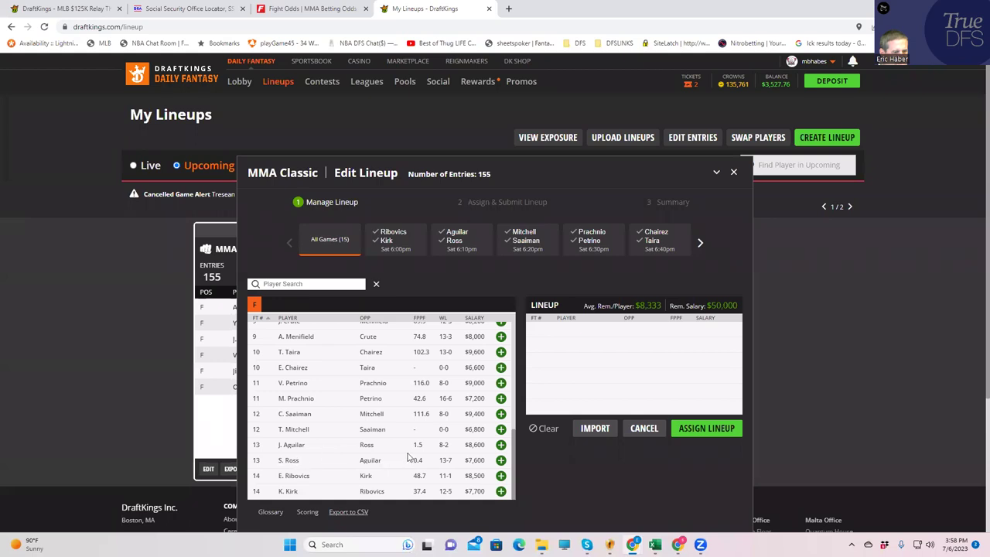
left_click(280, 9)
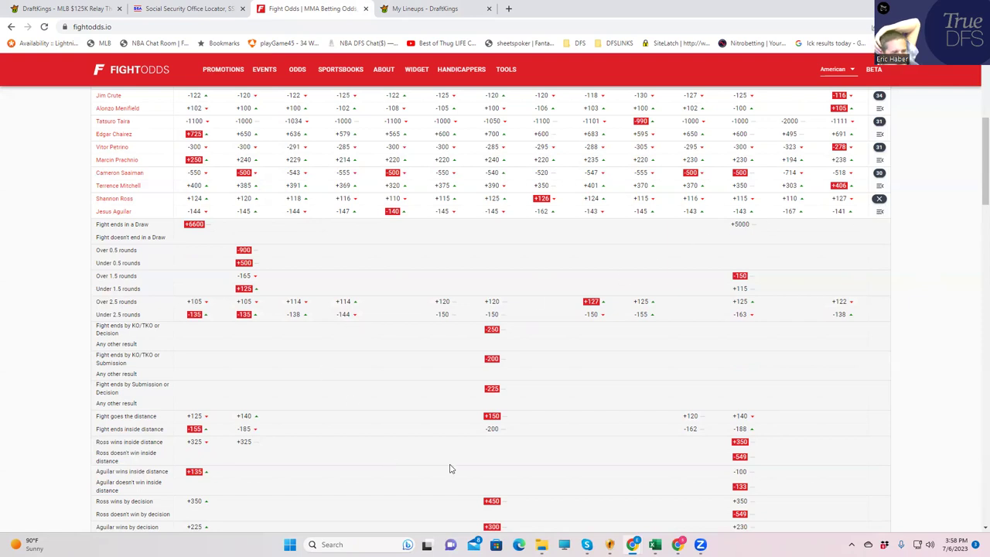
scroll(455, 472, "down", 2)
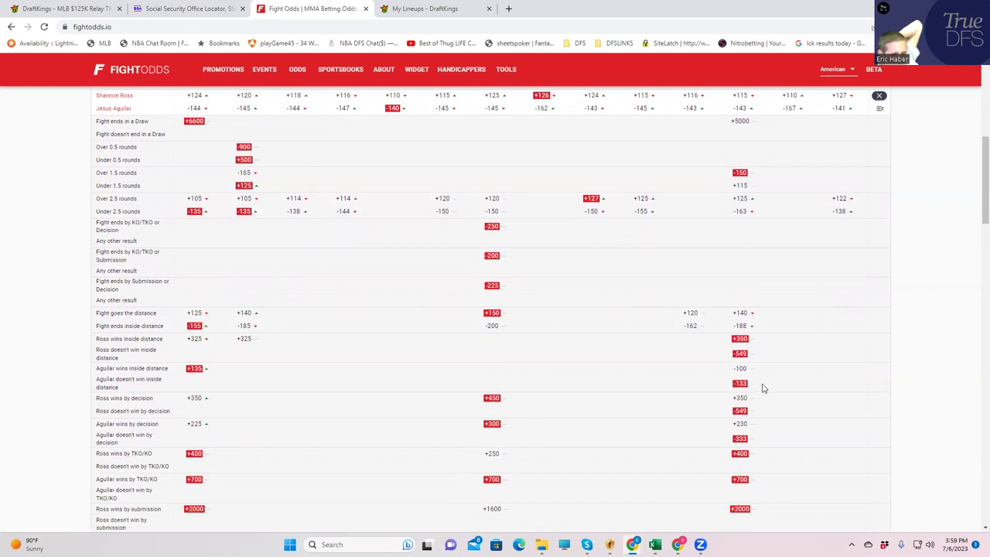
scroll(750, 366, "up", 3)
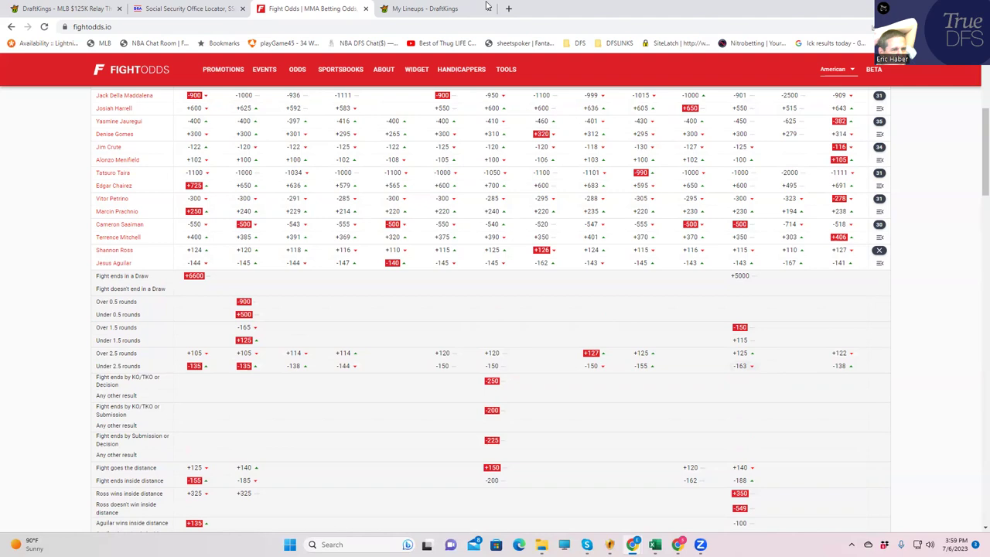
Step: Switch to the DraftKings lineup editor and add J. Aguilar, E. Ribovics, A. Menifield and A. Volkanovski to the lineup
left_click(425, 8)
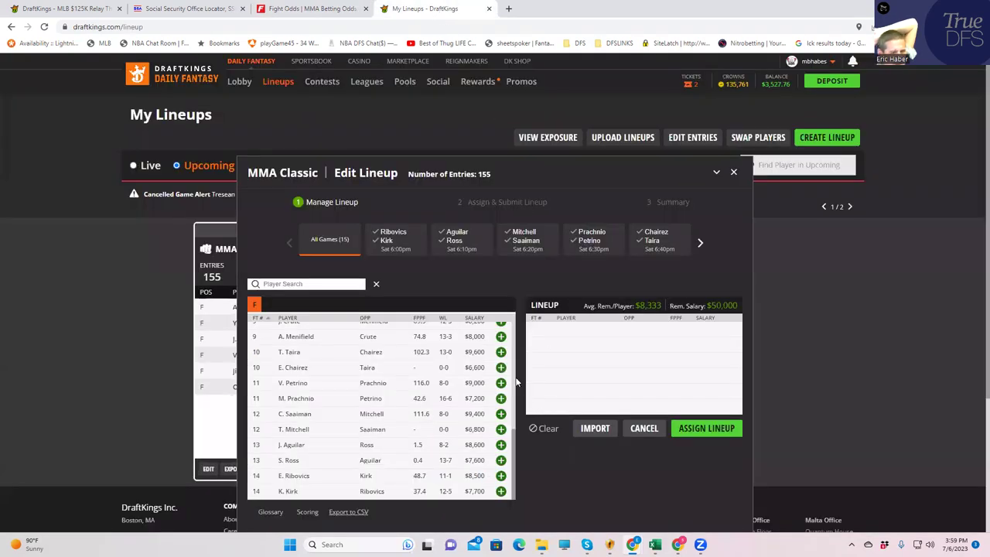
left_click(500, 446)
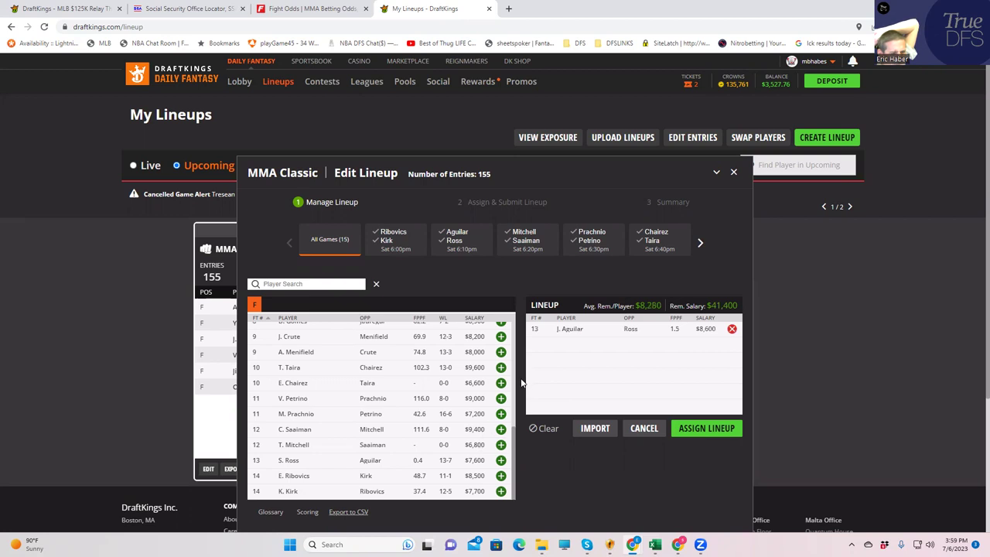
left_click(500, 476)
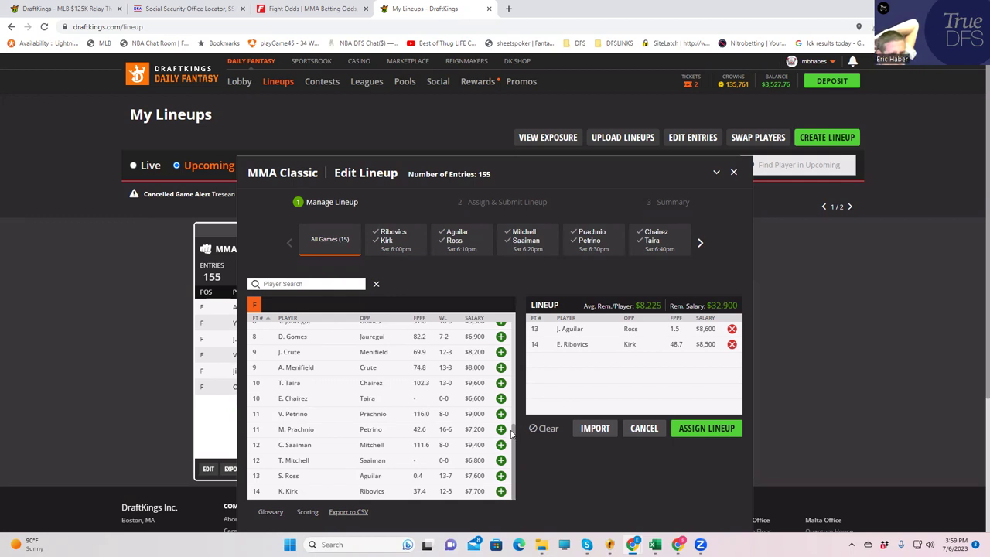
left_click(500, 368)
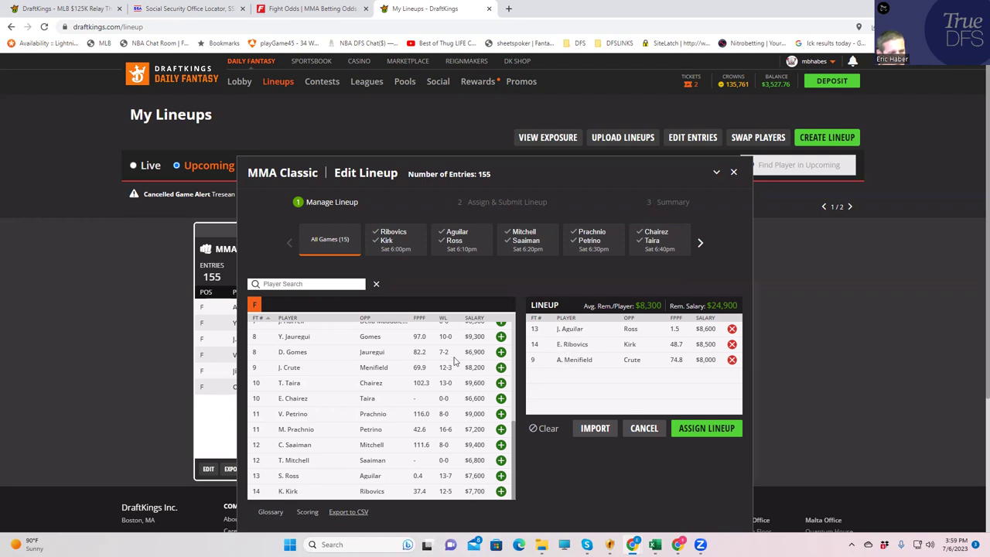
scroll(511, 418, "up", 1)
left_click_drag(510, 418, 520, 312)
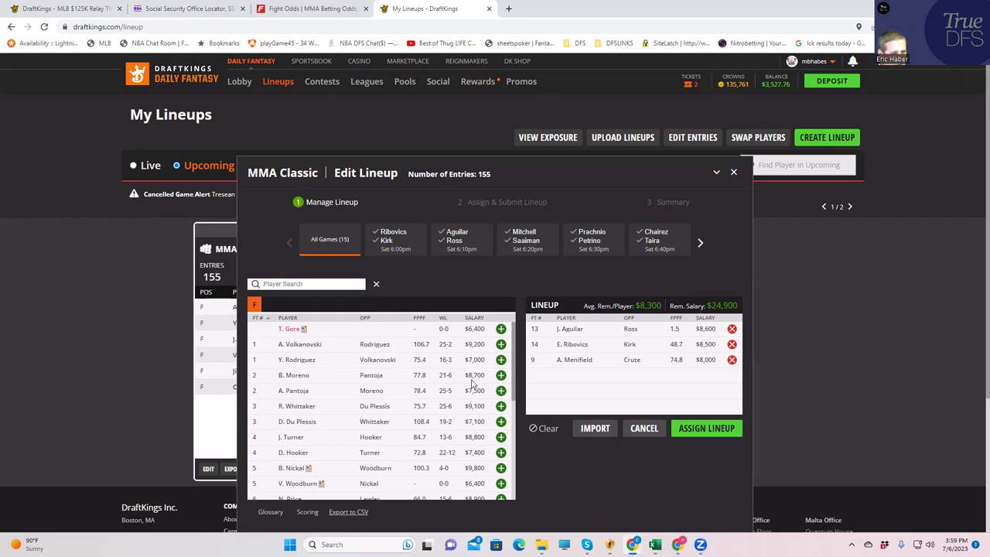
left_click(501, 345)
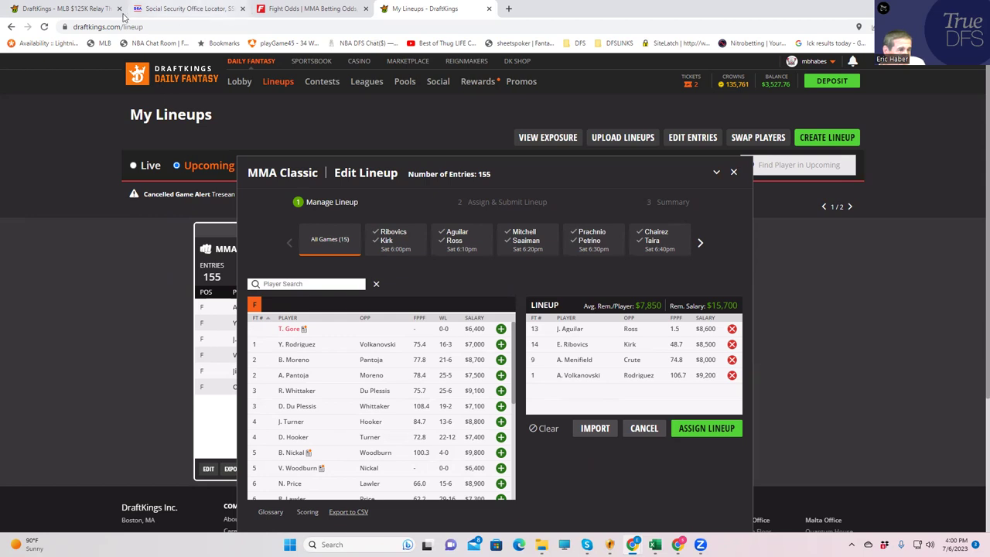
Step: Glance at the FightOdds moneylines, return to DraftKings, and look through the remaining fighters' salaries for the two open lineup spots
left_click(292, 9)
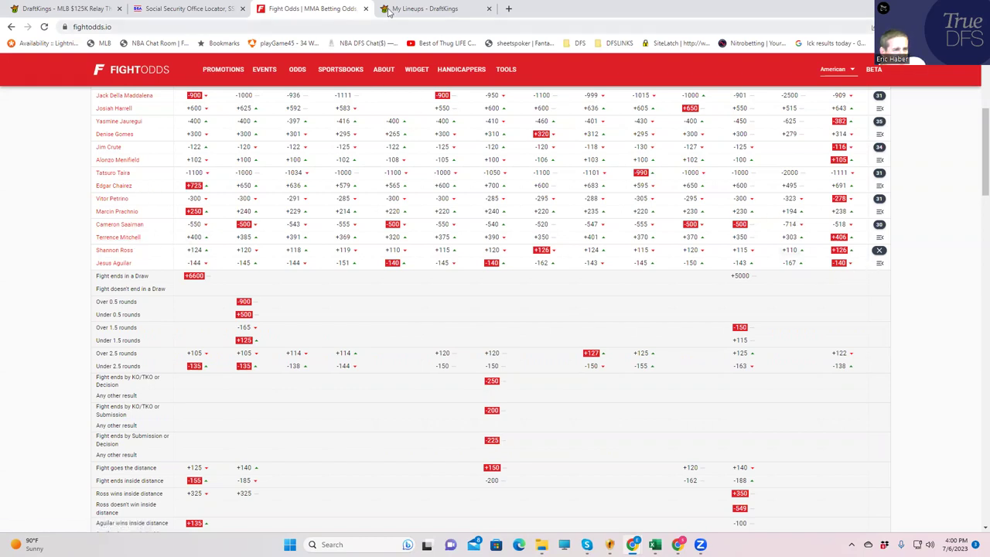
left_click(418, 9)
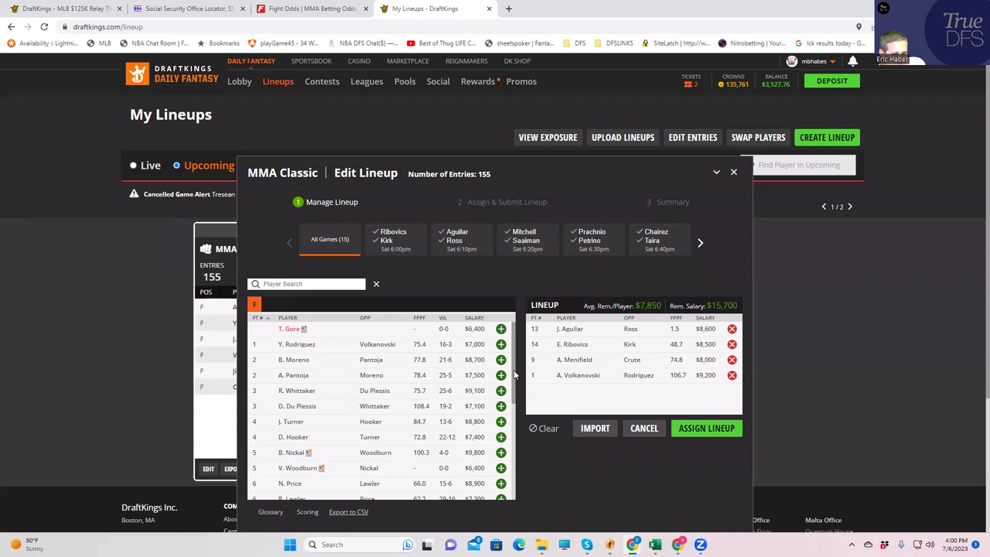
left_click_drag(514, 375, 524, 508)
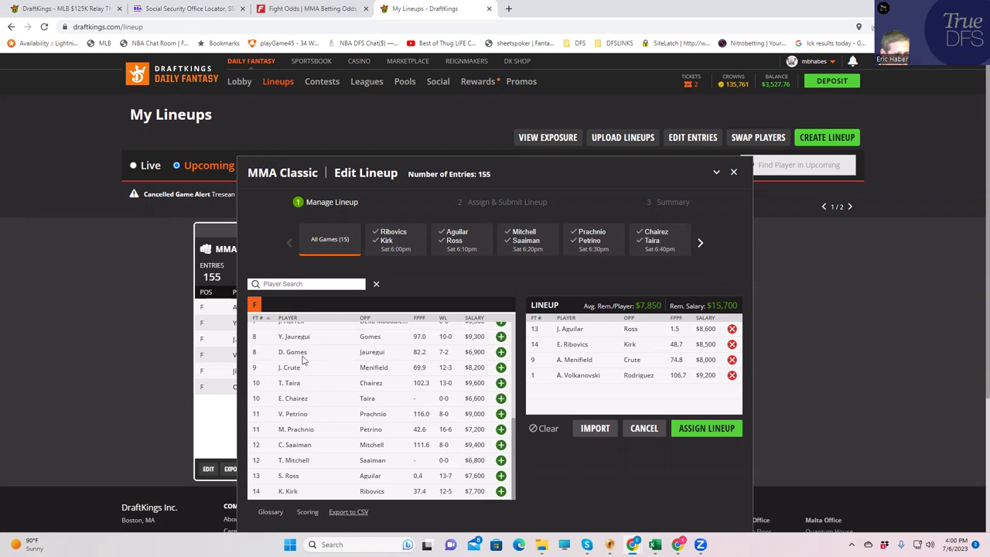
left_click_drag(514, 432, 514, 407)
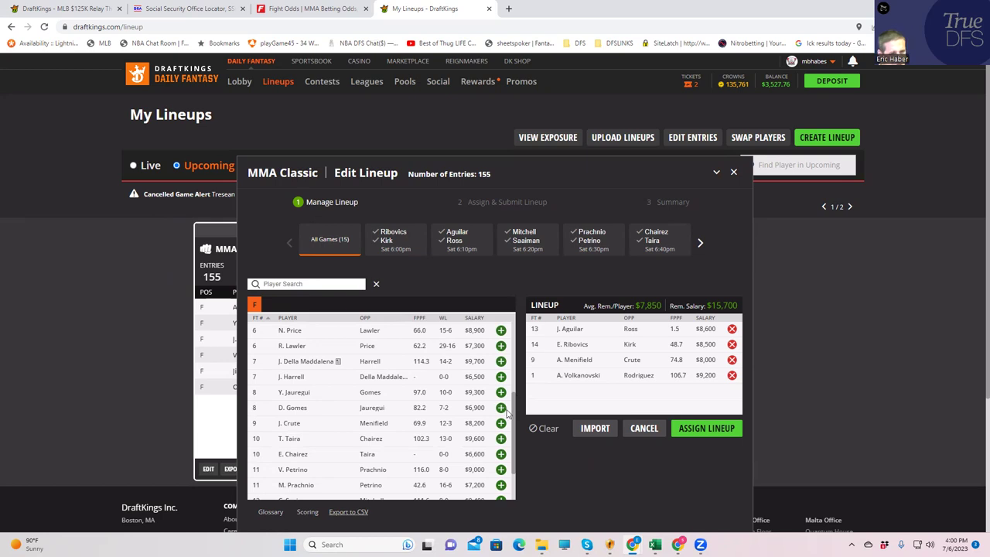
scroll(512, 416, "up", 1)
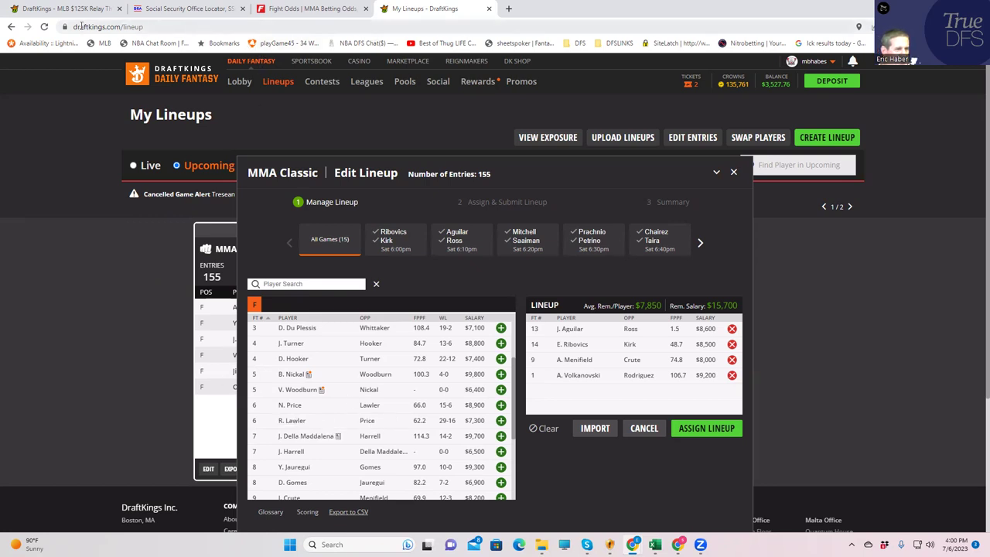
Step: Return to FightOdds, collapse the Ross vs. Aguilar props, and examine the Robbie Lawler vs. Niko Price round, distance and inside-distance odds
left_click(285, 11)
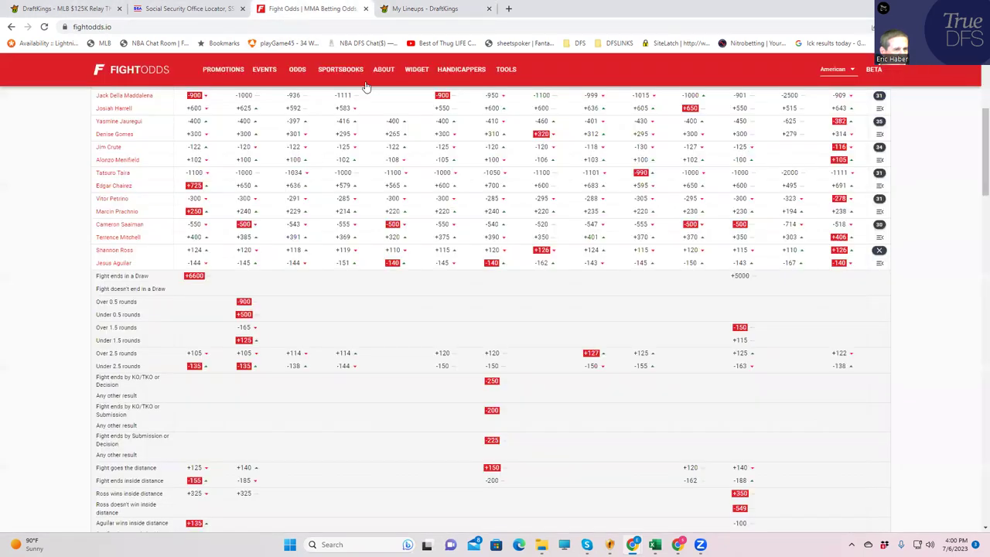
left_click(879, 250)
scroll(538, 257, "up", 2)
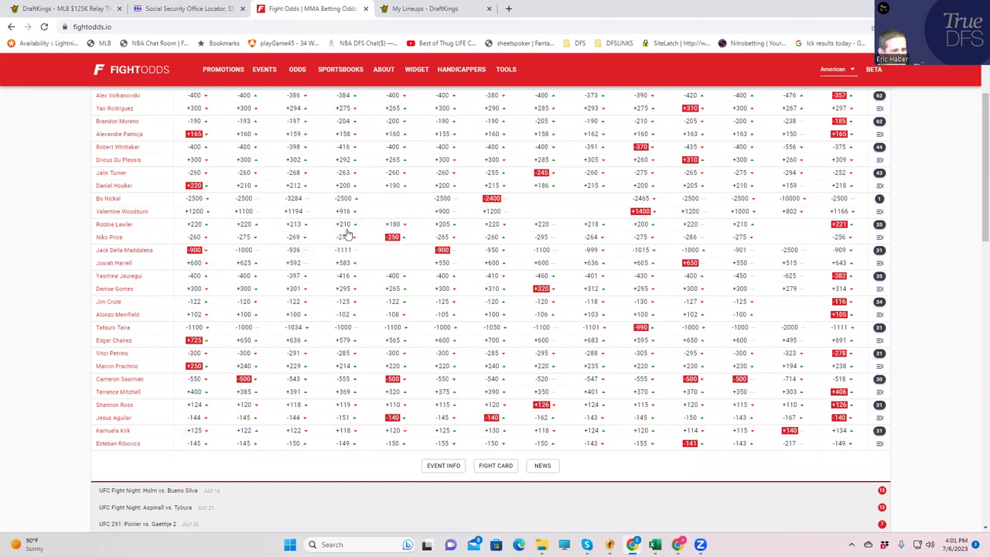
left_click(879, 224)
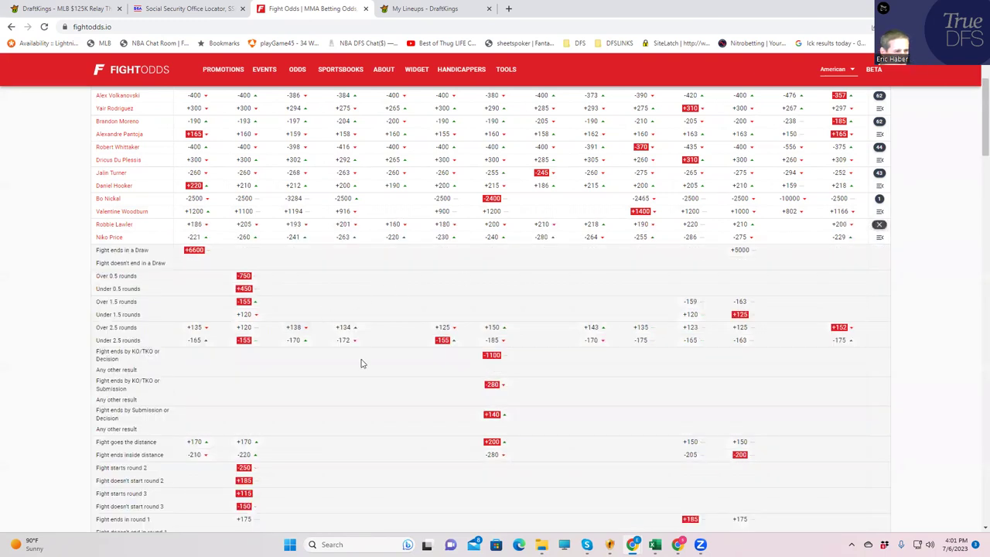
scroll(416, 456, "down", 2)
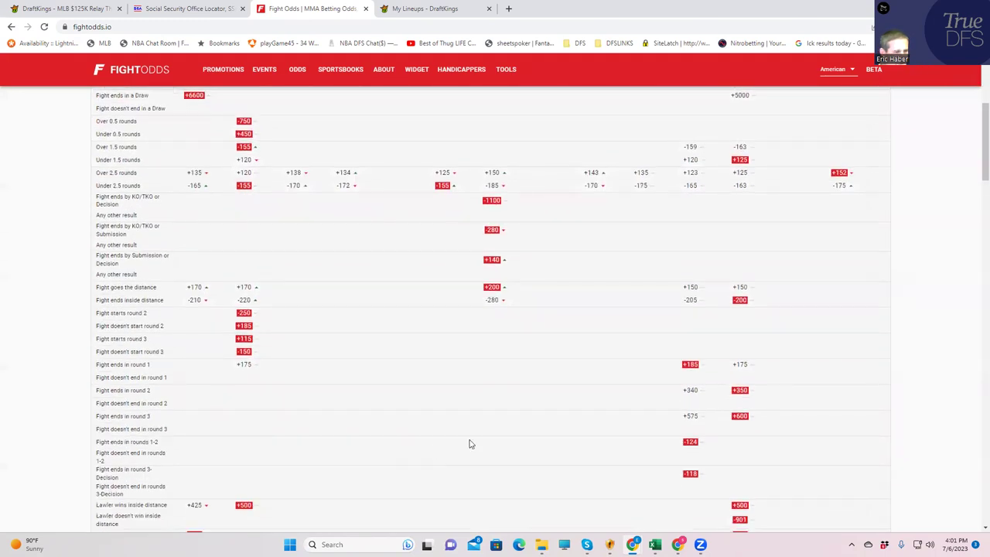
scroll(585, 433, "down", 2)
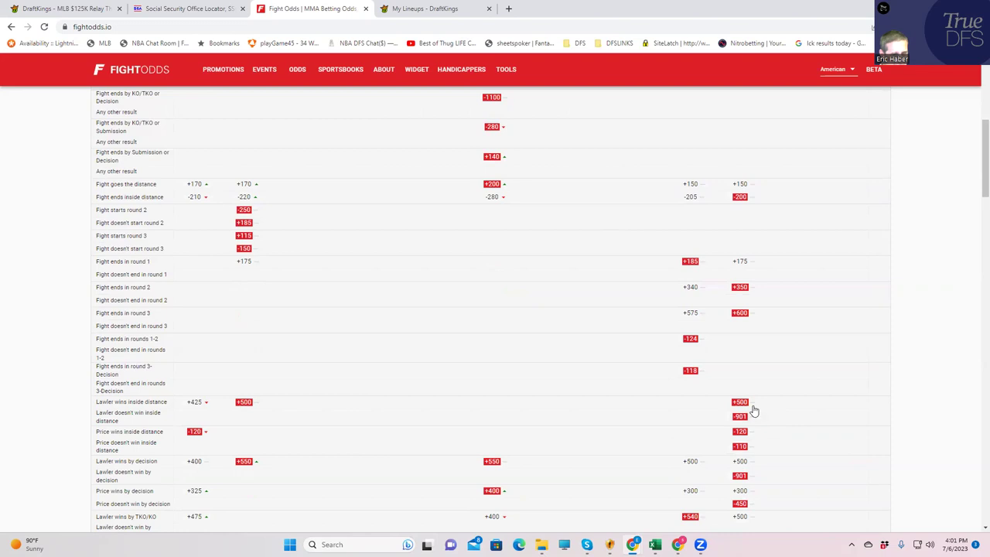
scroll(742, 413, "up", 4)
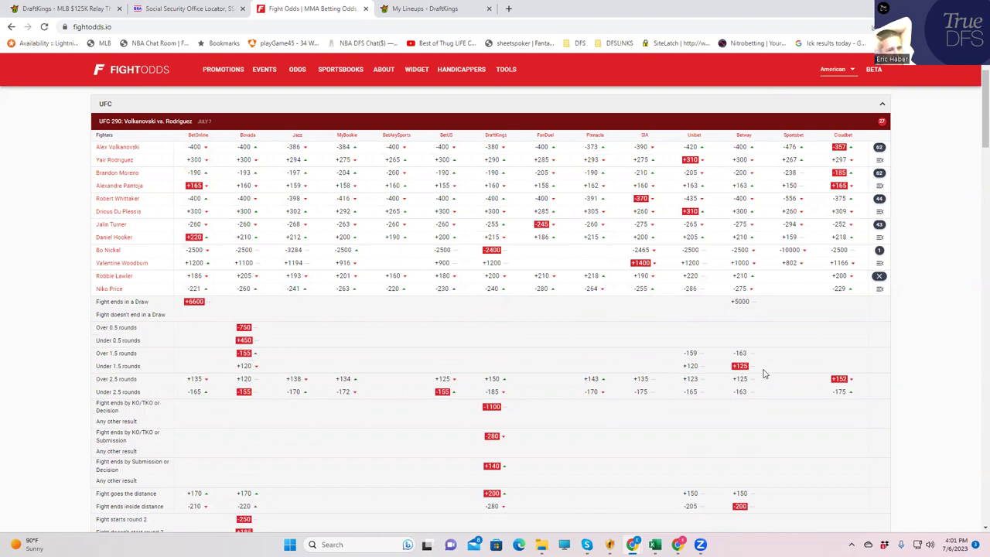
Step: Collapse and reopen the Robbie Lawler vs. Niko Price props, examining the round, distance and inside-distance odds
left_click(879, 280)
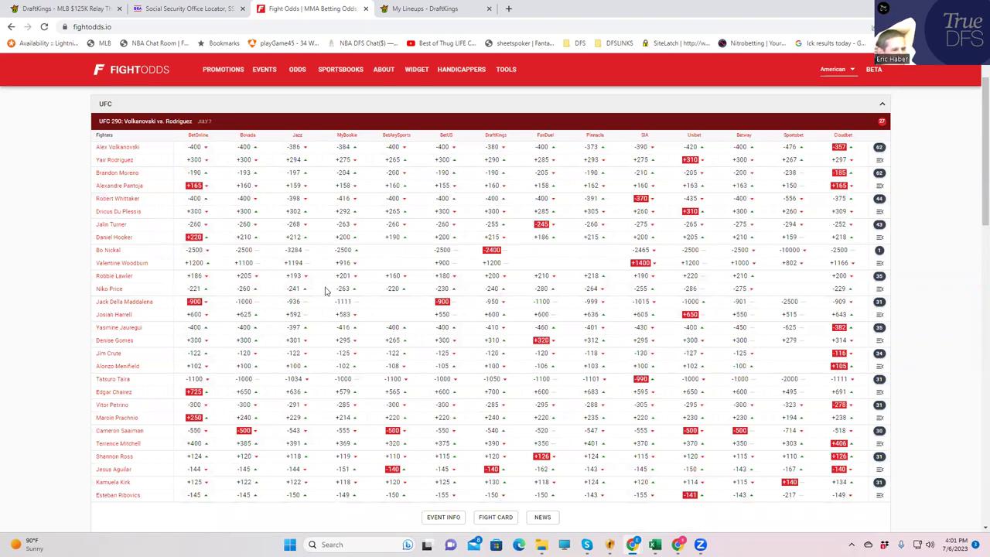
left_click(879, 278)
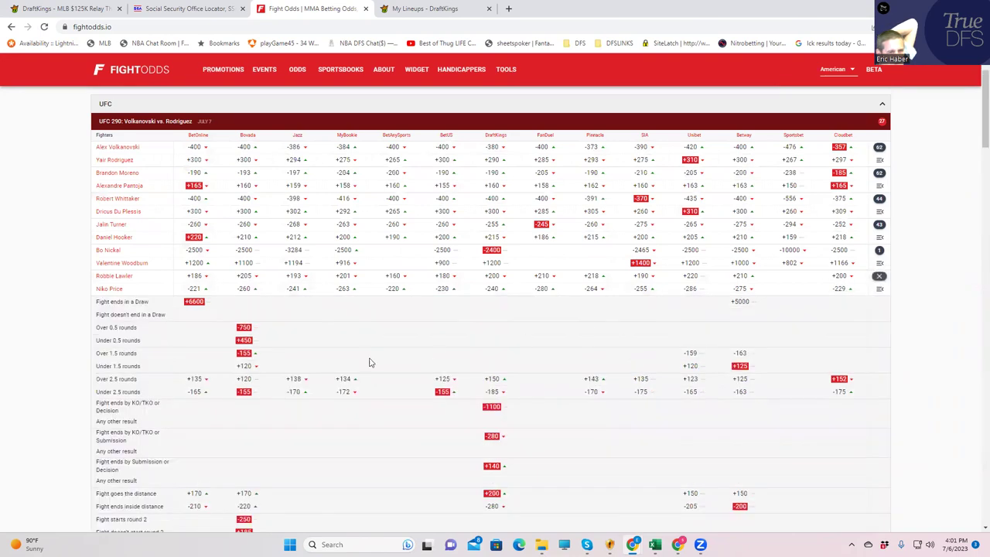
scroll(272, 387, "down", 2)
scroll(271, 399, "down", 1)
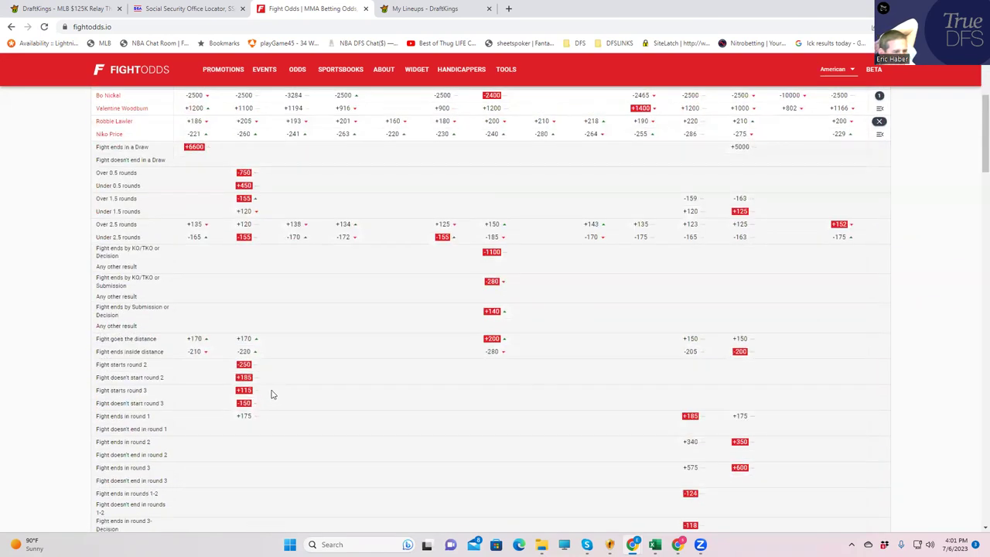
scroll(291, 392, "down", 2)
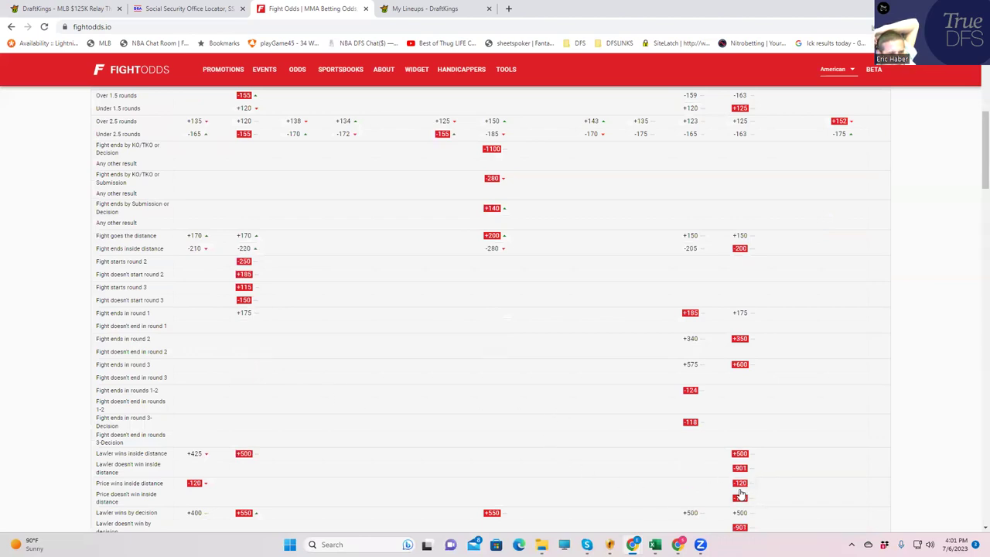
scroll(749, 487, "up", 6)
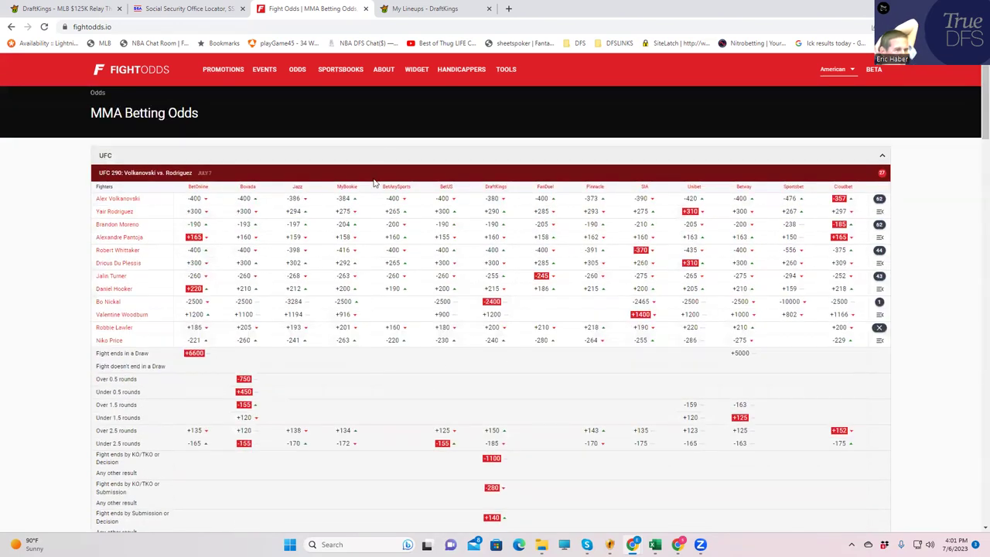
Step: Switch to the DraftKings lineup editor, add N. Price to the lineup, and sort the fighters by salary and back by fight number
left_click(426, 9)
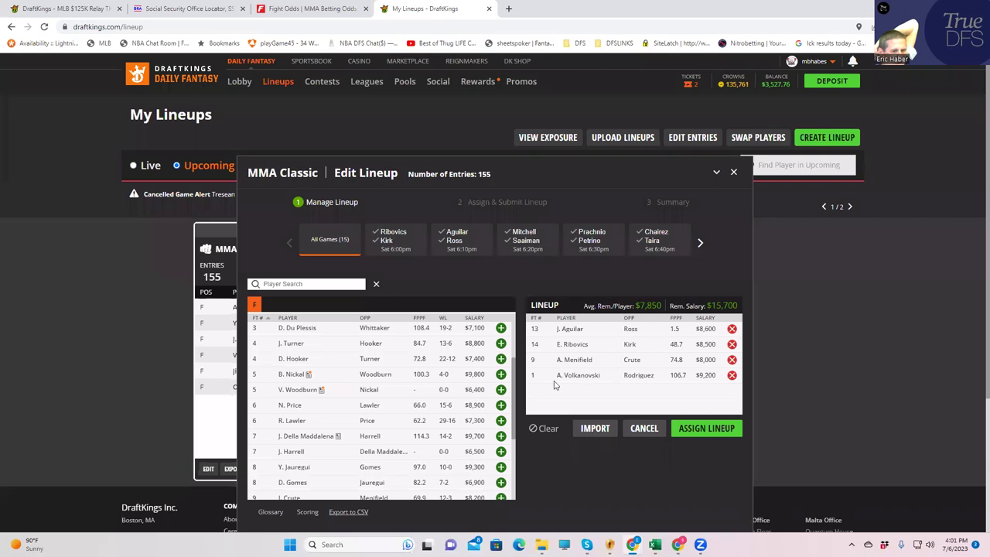
left_click(499, 406)
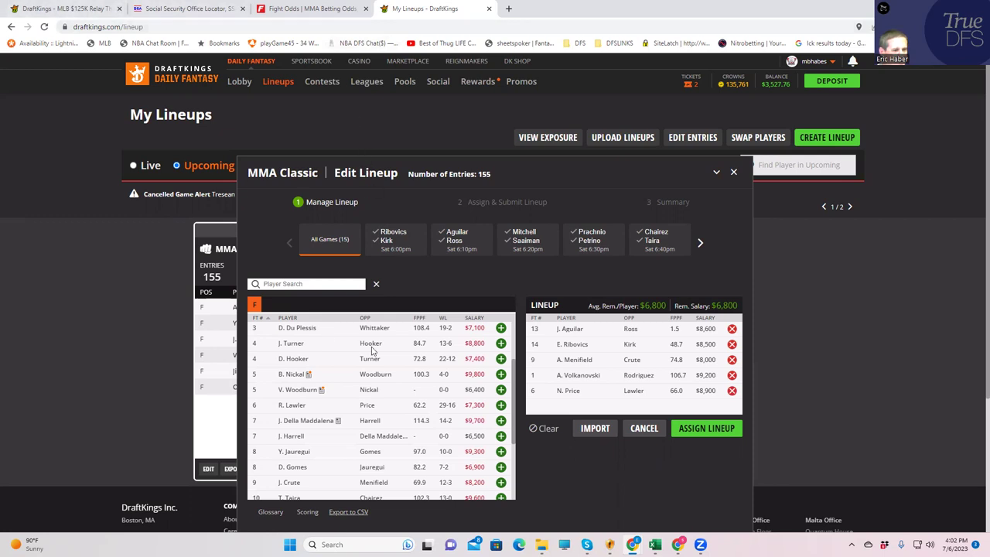
left_click(484, 324)
left_click(485, 323)
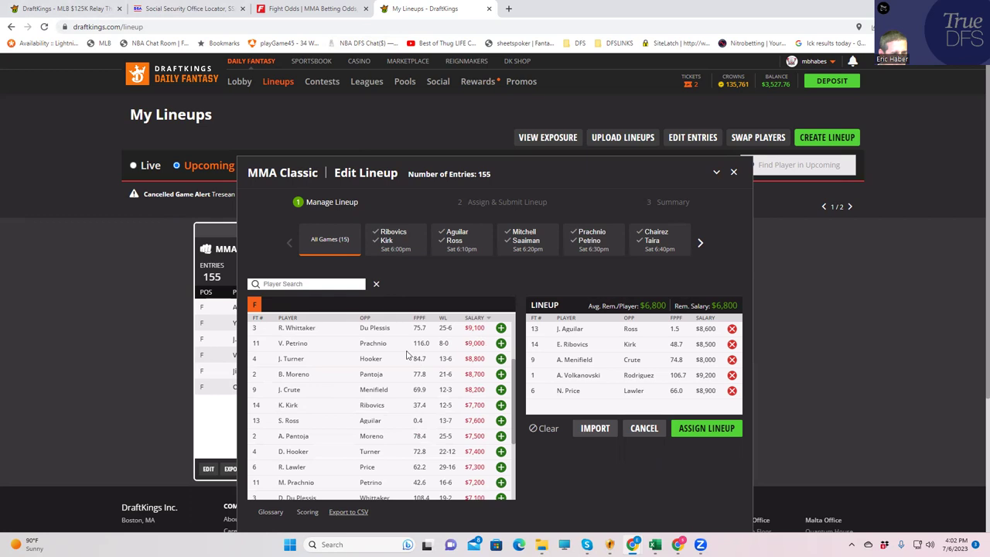
left_click(261, 320)
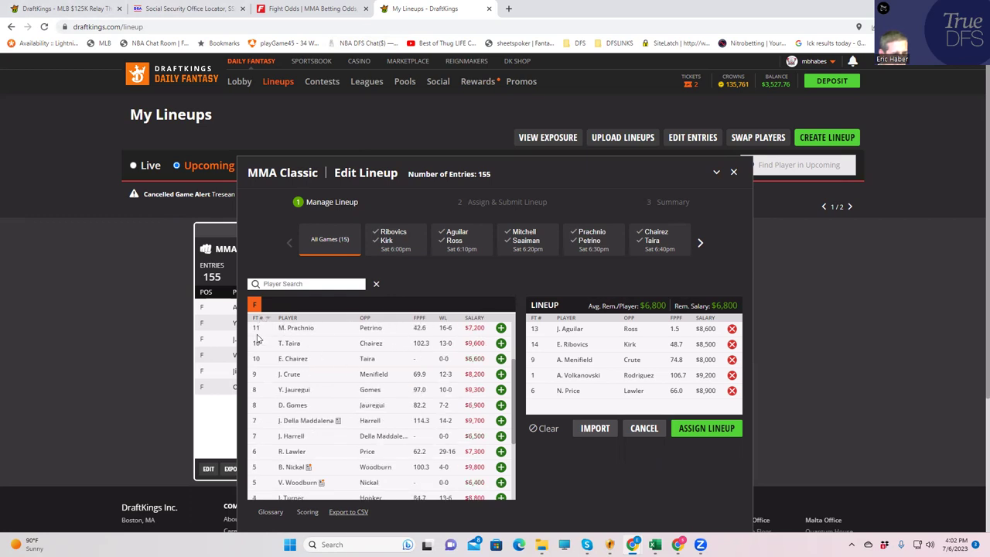
left_click(255, 320)
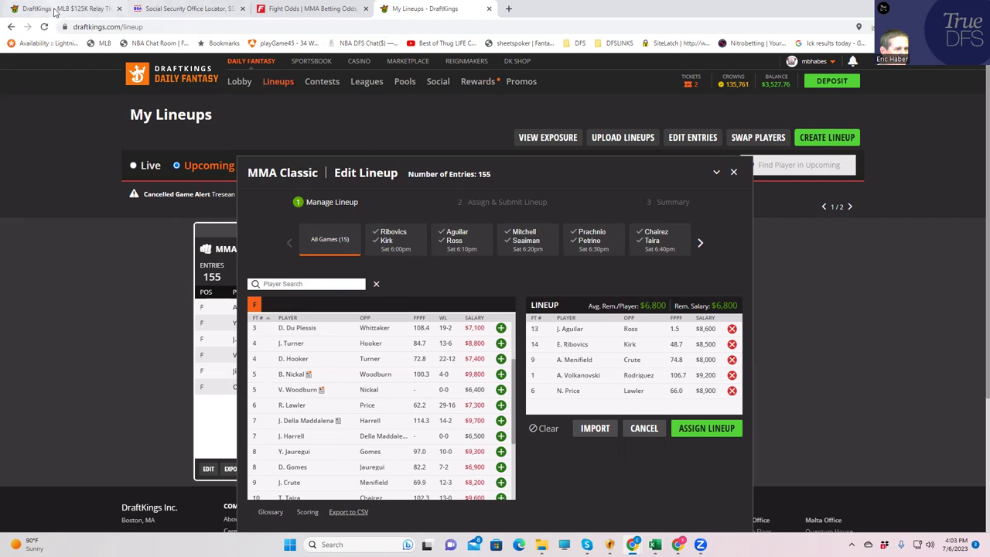
Step: Switch to FightOdds, expand the Jalin Turner vs. Daniel Hooker props, and examine their round, inside-distance and win-method odds
left_click(282, 9)
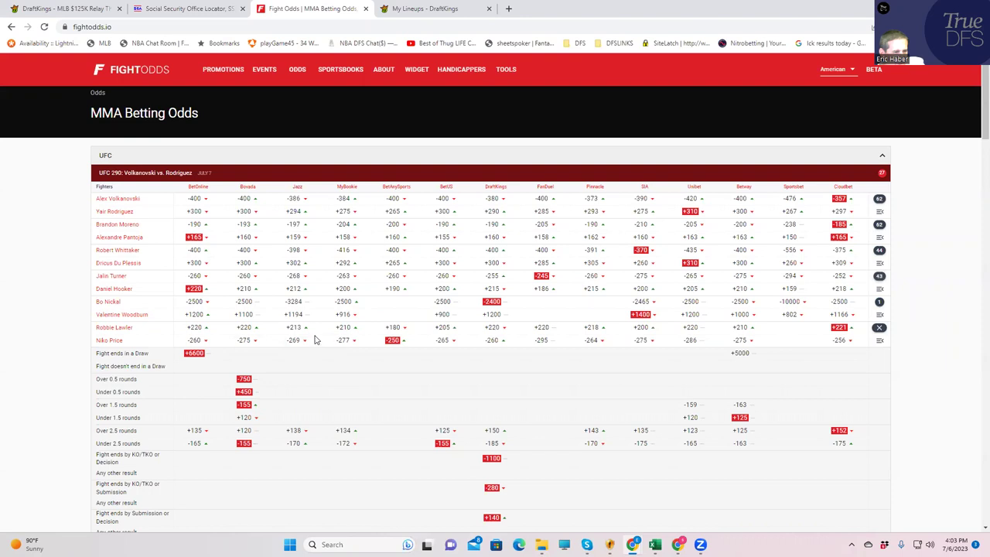
left_click(879, 277)
scroll(455, 434, "down", 3)
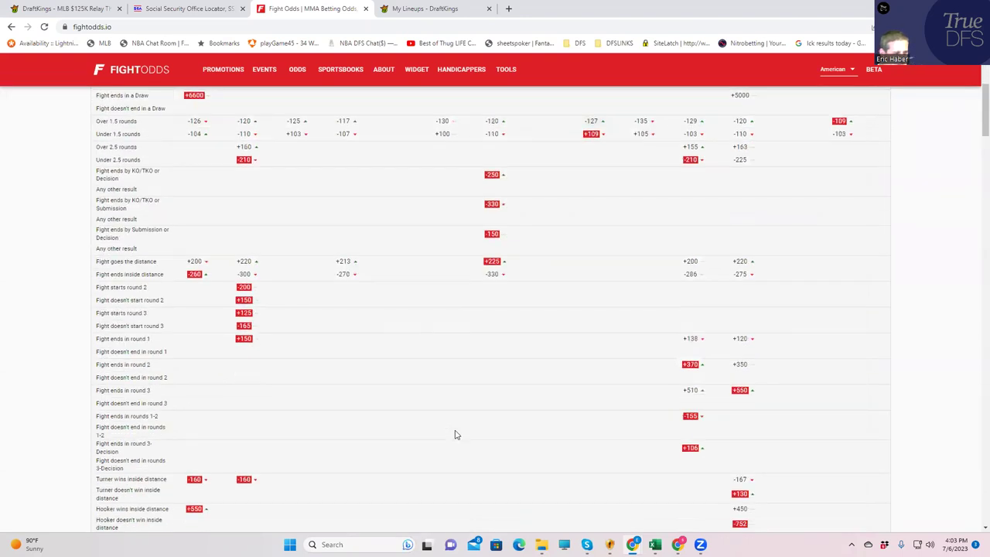
scroll(454, 435, "down", 1)
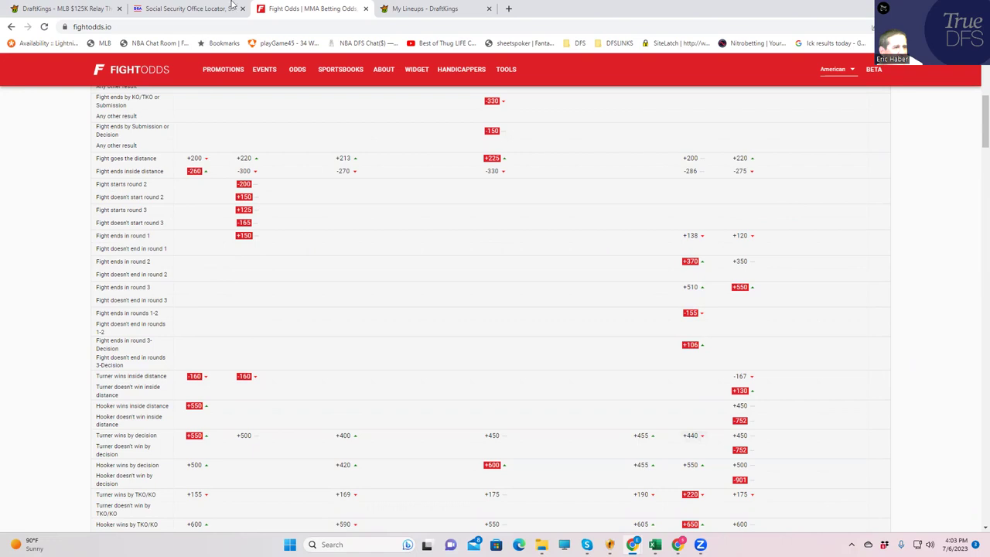
Step: Switch to the DraftKings lineup editor and replace A. Volkanovski with J. Turner, searching for "tur"
left_click(61, 9)
left_click(406, 9)
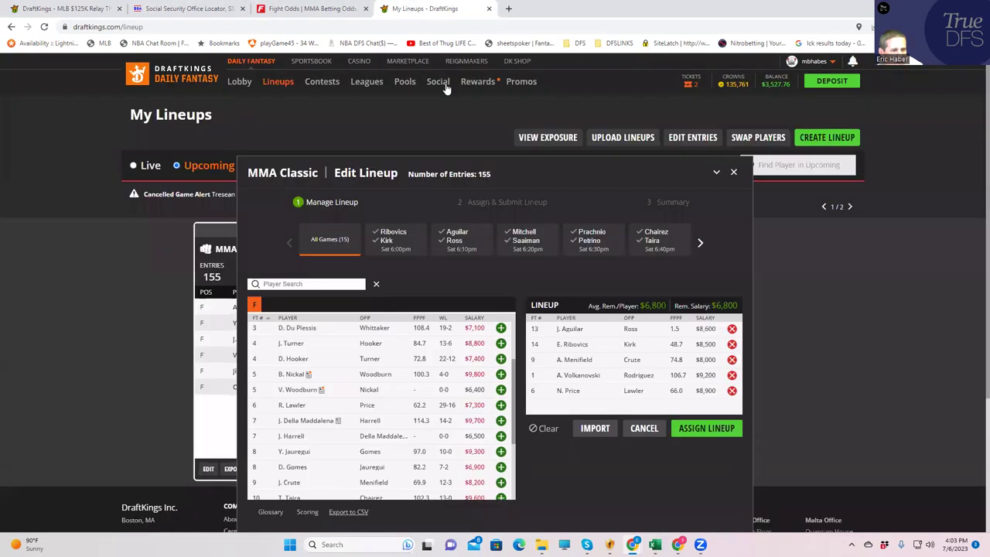
left_click(732, 375)
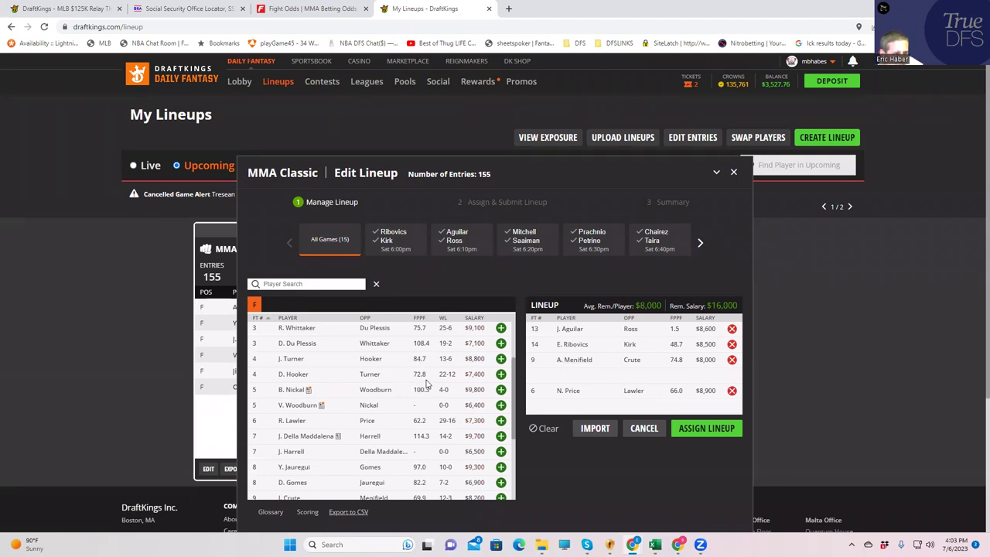
left_click(287, 284)
type("tur")
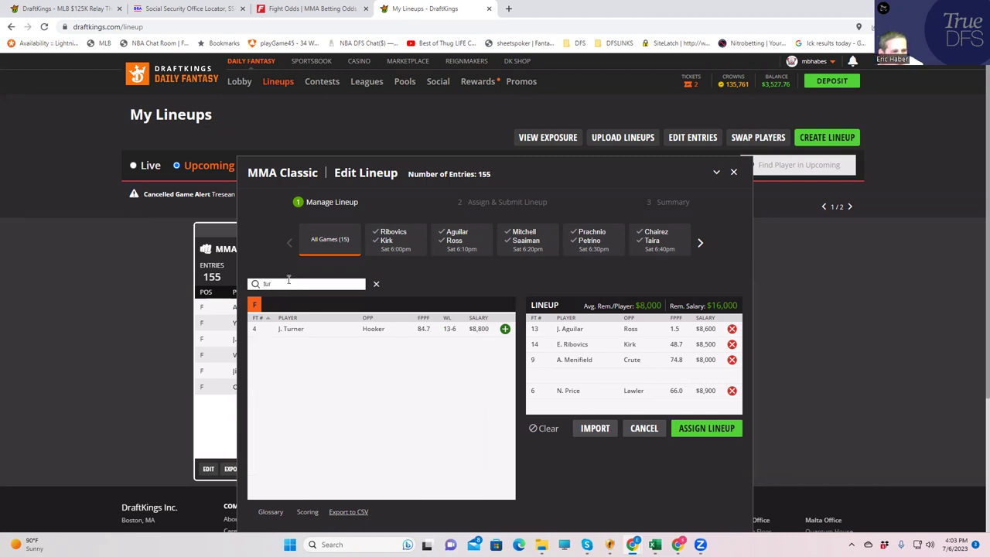
left_click(504, 328)
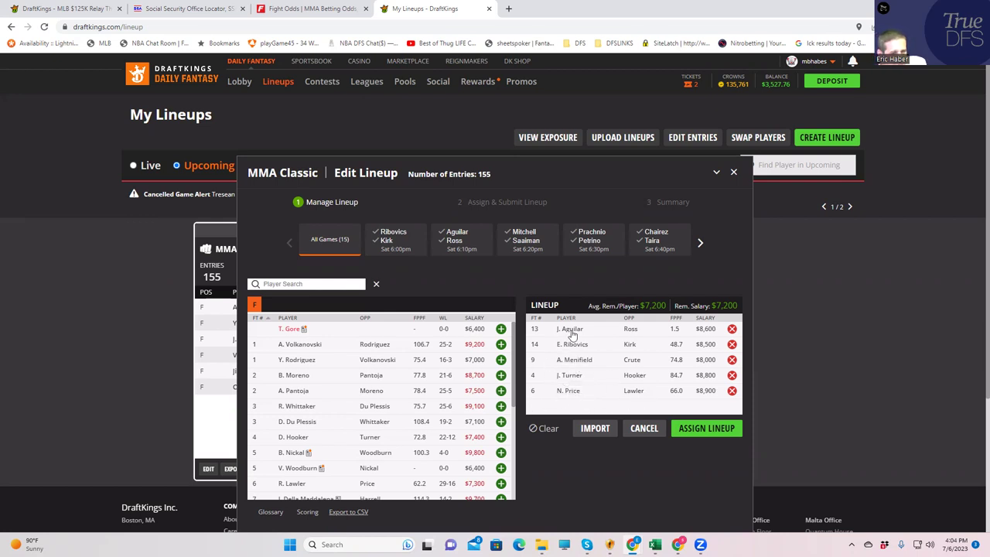
Step: Remove N. Price and J. Turner from the lineup and add A. Pantoja
left_click(731, 391)
left_click(731, 375)
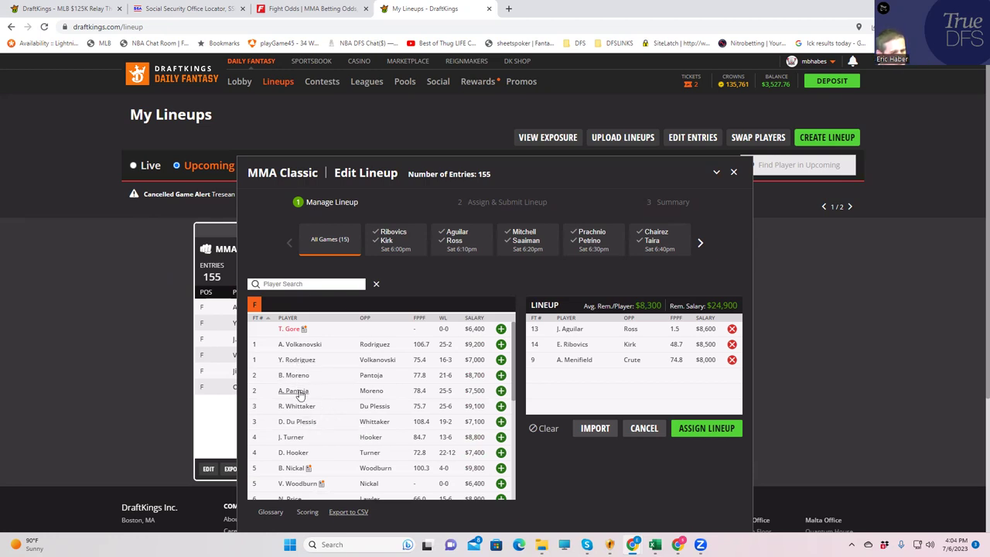
left_click(501, 390)
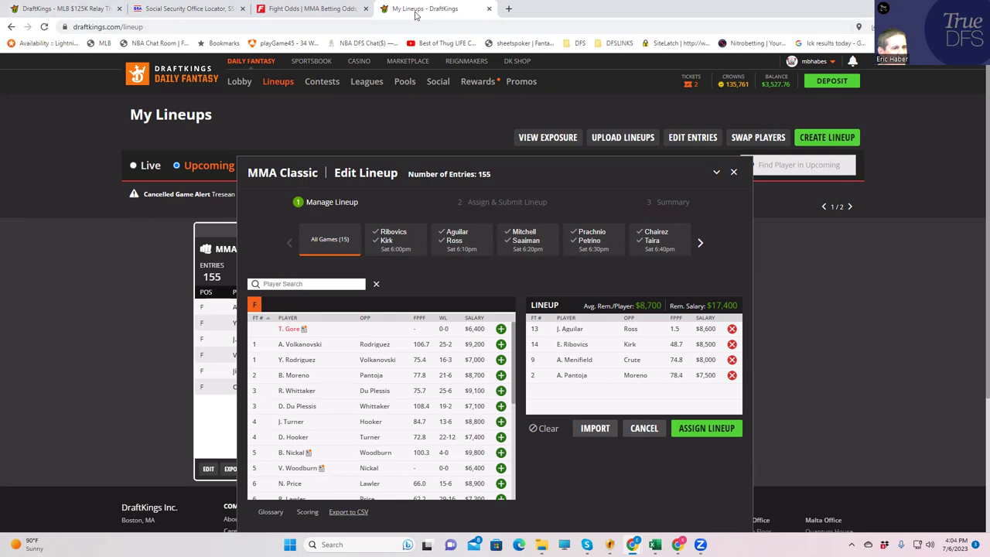
Step: Check the top-card moneylines on FightOdds, return to DraftKings, and look through the remaining fighters' salaries for the two open lineup spots
left_click(298, 13)
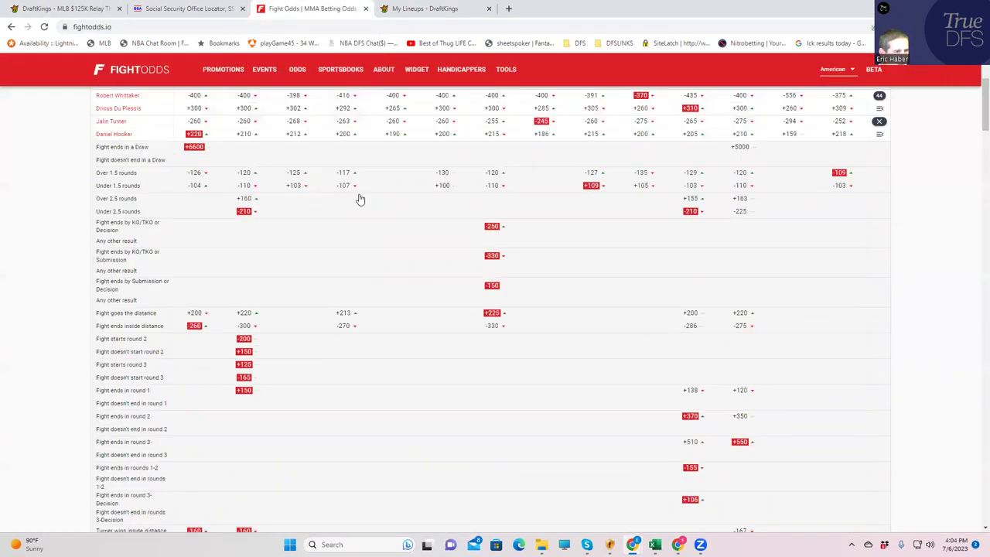
scroll(360, 200, "up", 3)
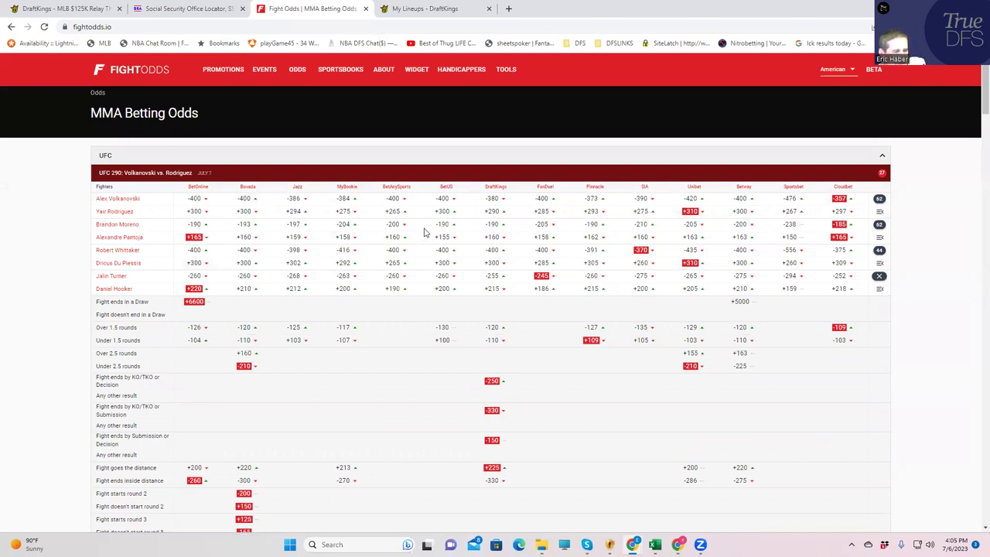
left_click(414, 11)
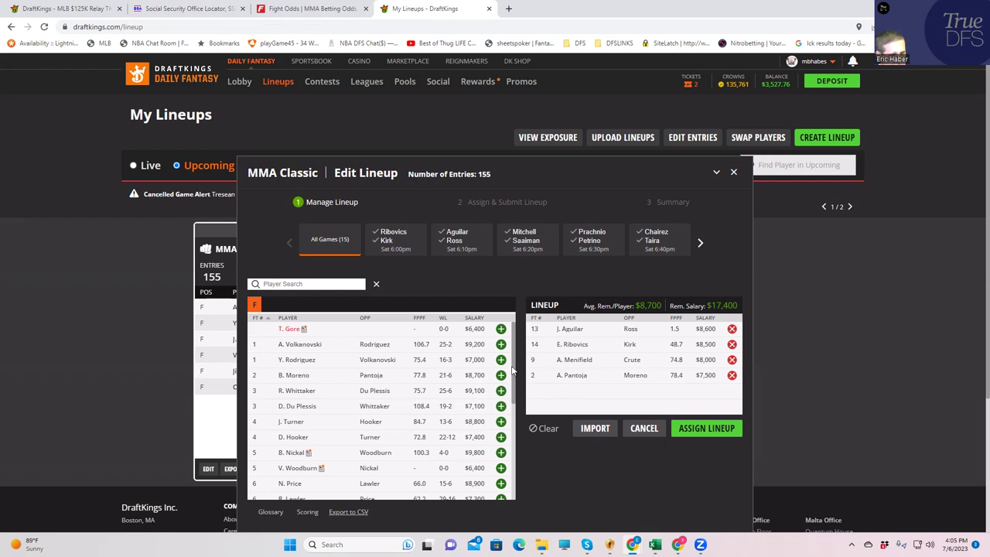
left_click_drag(515, 373, 518, 485)
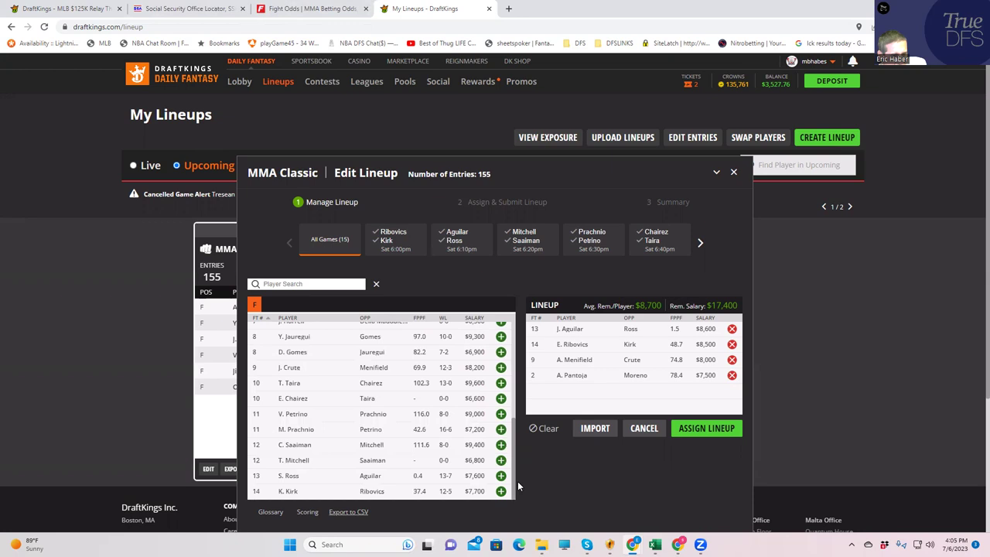
left_click_drag(514, 474, 511, 440)
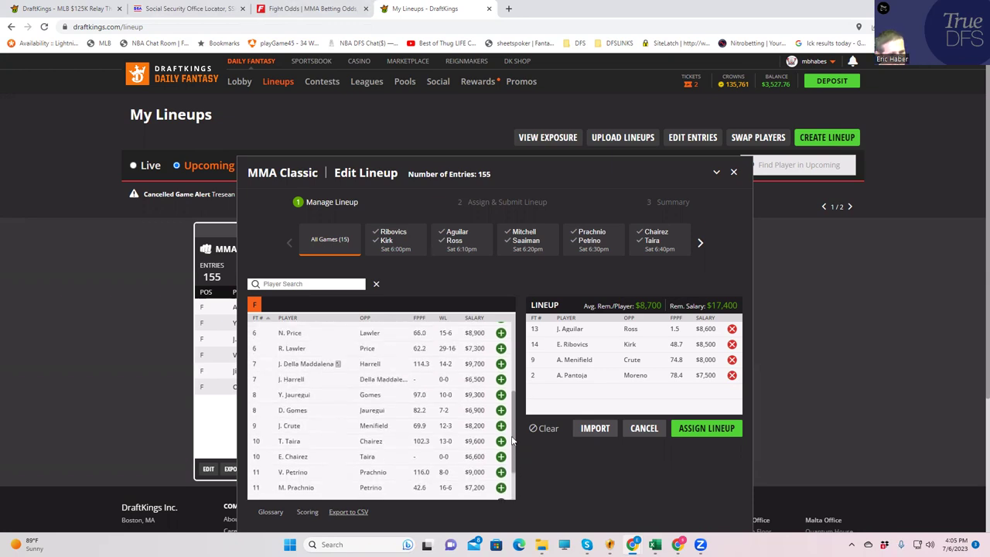
left_click_drag(511, 439, 517, 488)
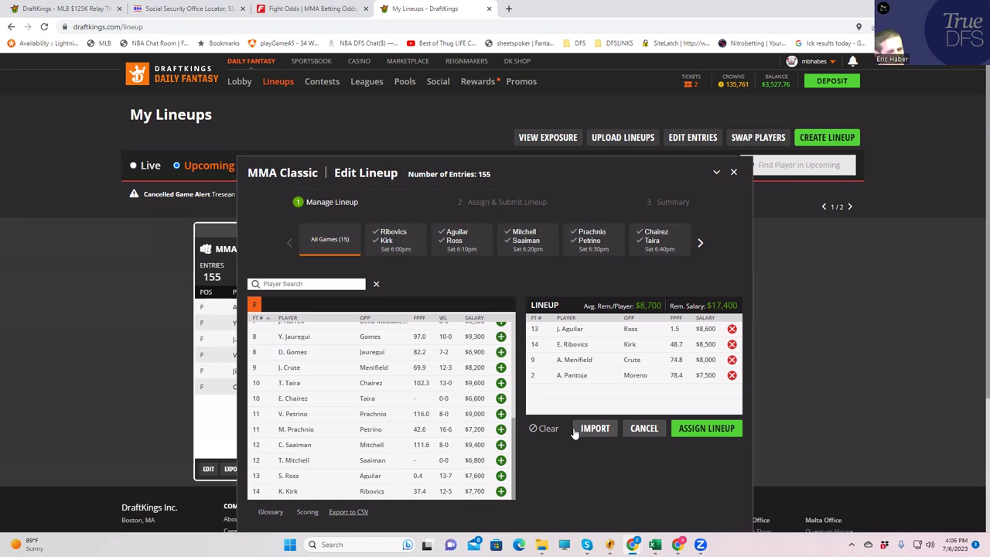
left_click_drag(514, 430, 502, 297)
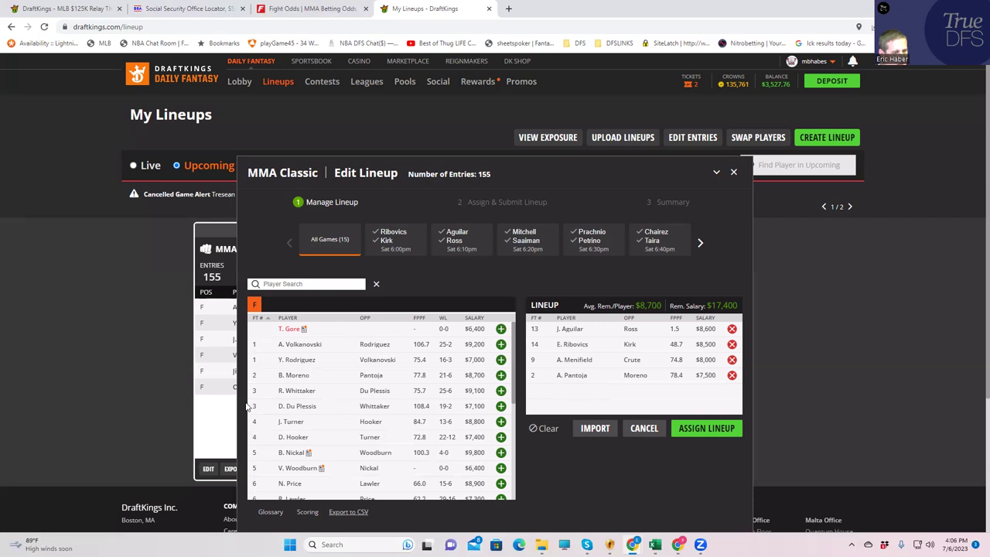
Step: View Dan Hooker's fight log, close it, and glance at the FightOdds moneylines before returning to the DraftKings lineup editor
left_click(293, 438)
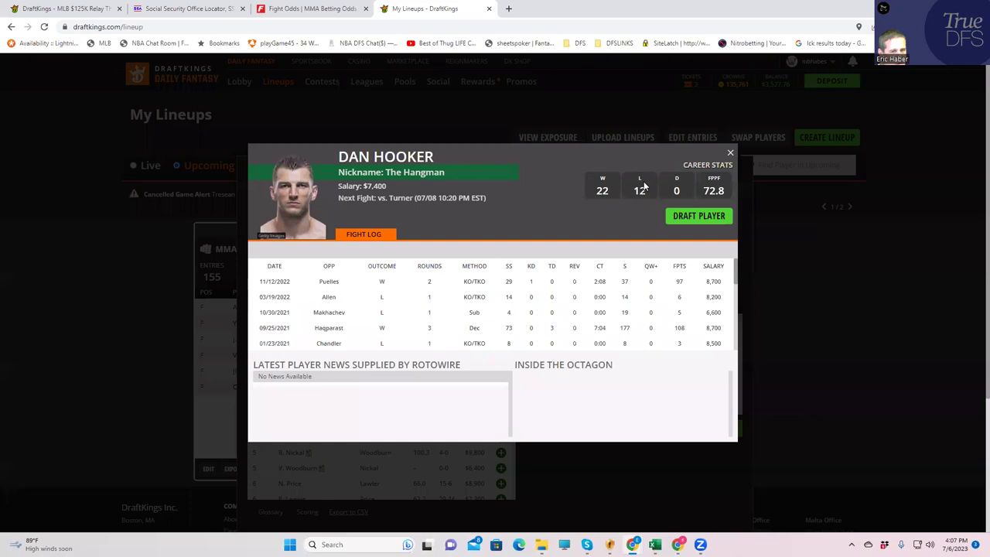
double_click(729, 154)
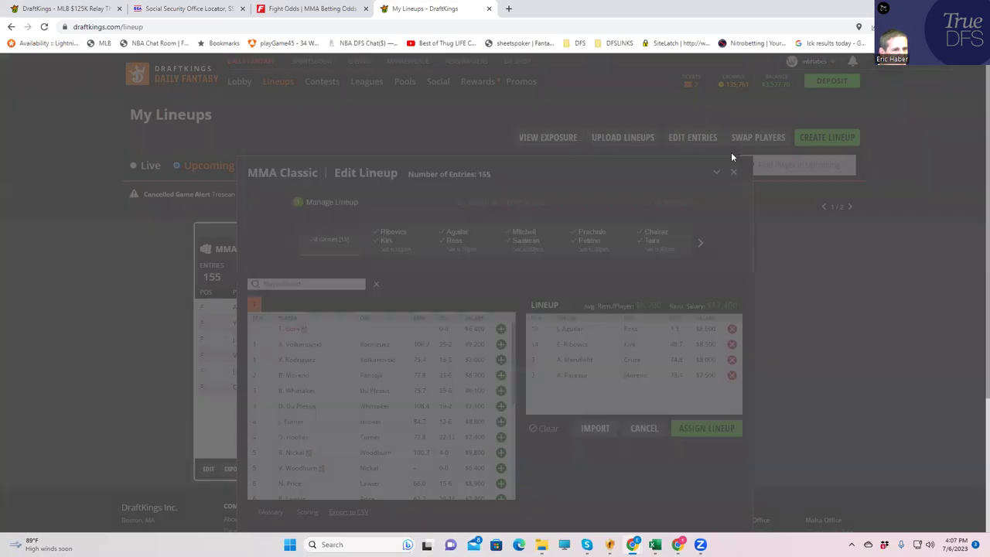
left_click(309, 9)
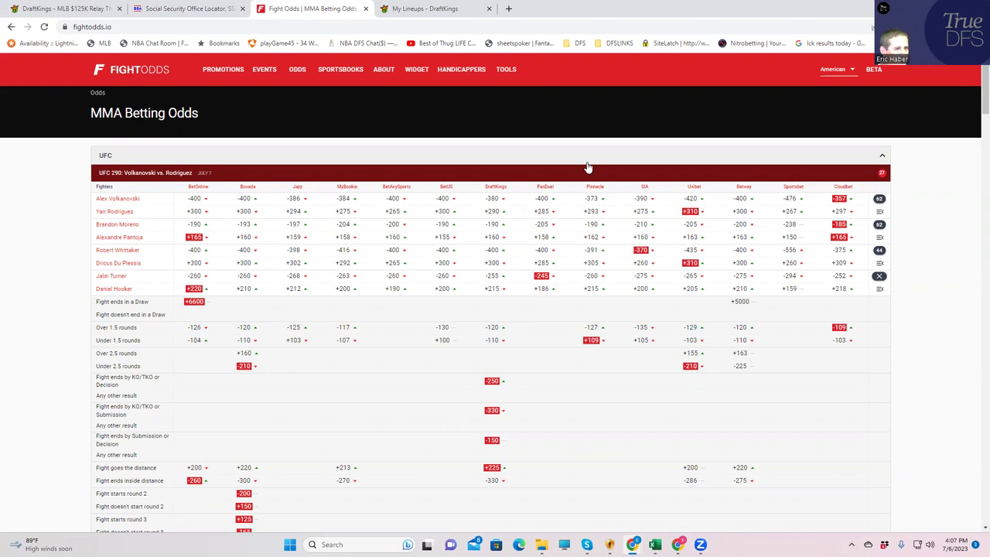
left_click(418, 10)
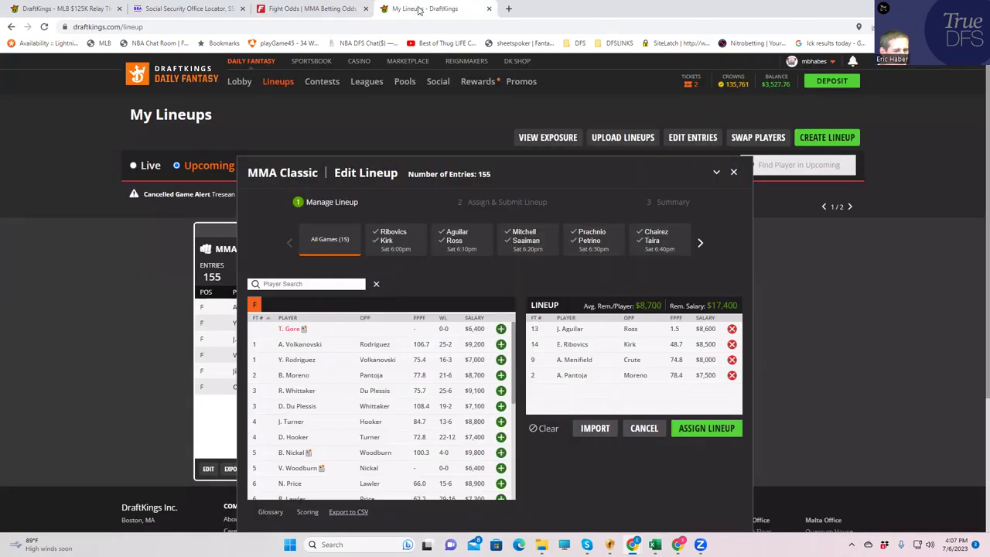